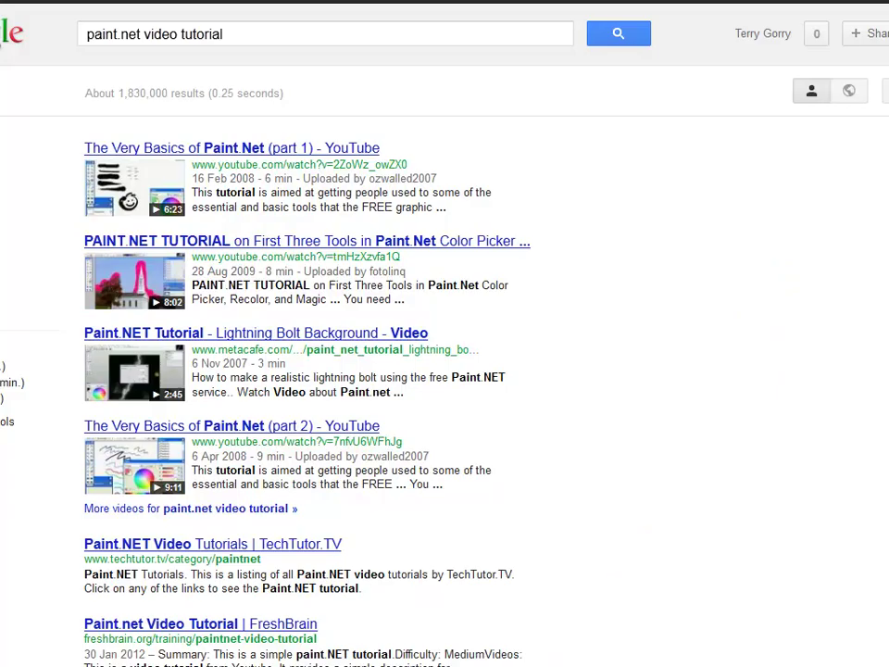
- Close Paint.NET and return to the Manage Themes page showing Twenty Ten 1.2 as current
click(535, 665)
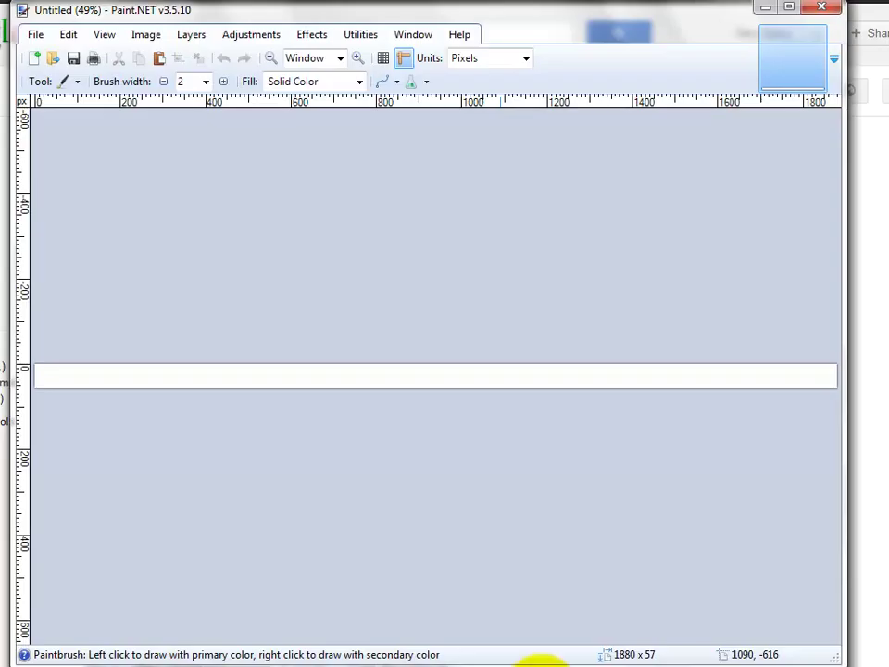
click(820, 8)
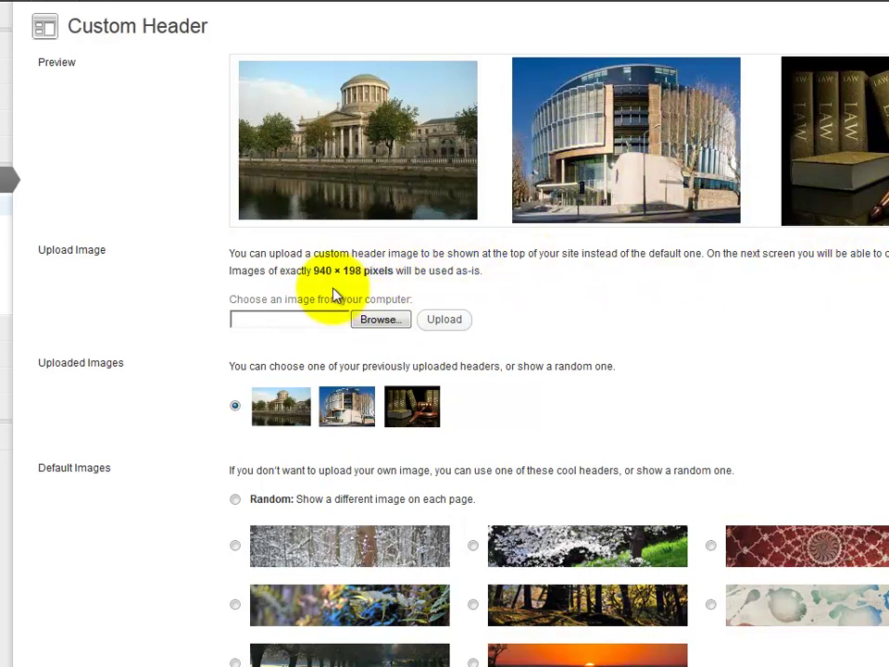
key(alt+Left)
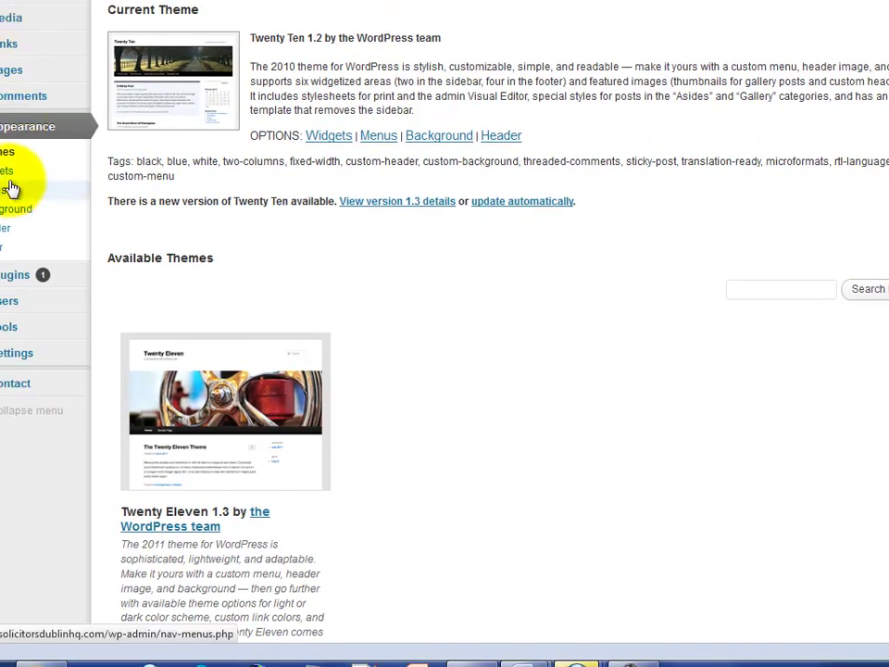
- Open Appearance > Header and review the Custom Header page's 940 × 198 pixel image requirement
click(5, 234)
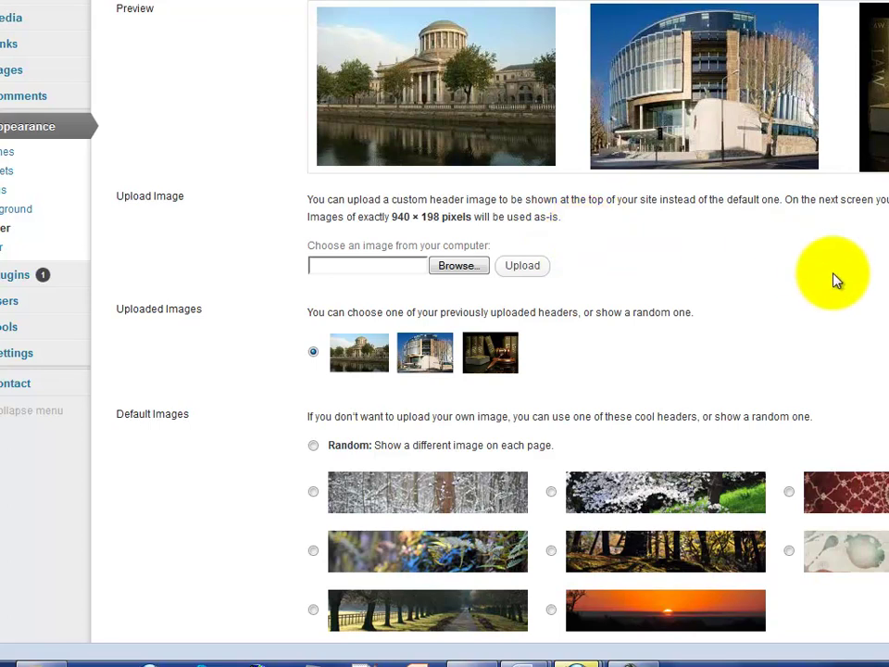
scroll(834, 278, down, 1)
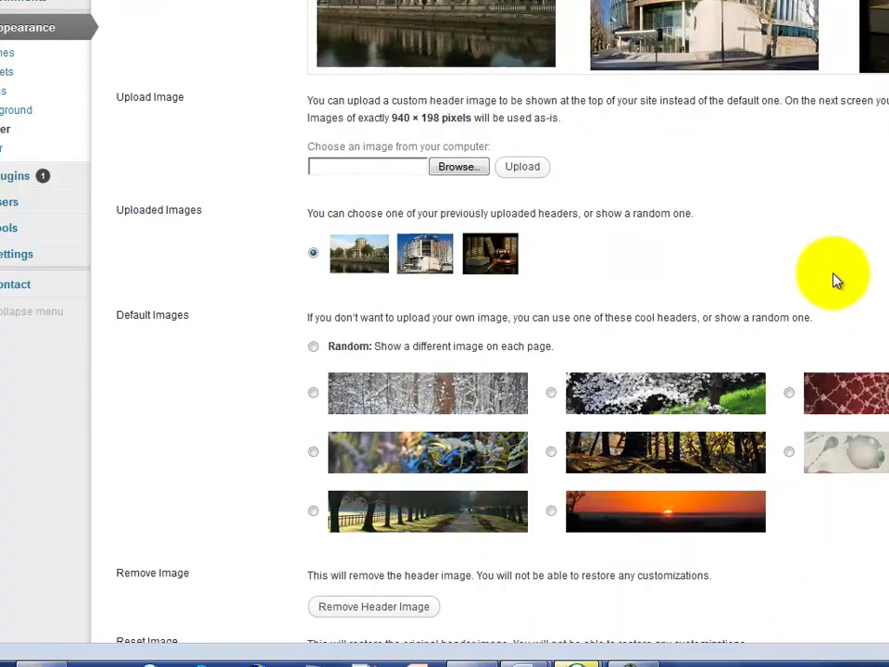
scroll(833, 278, down, 1)
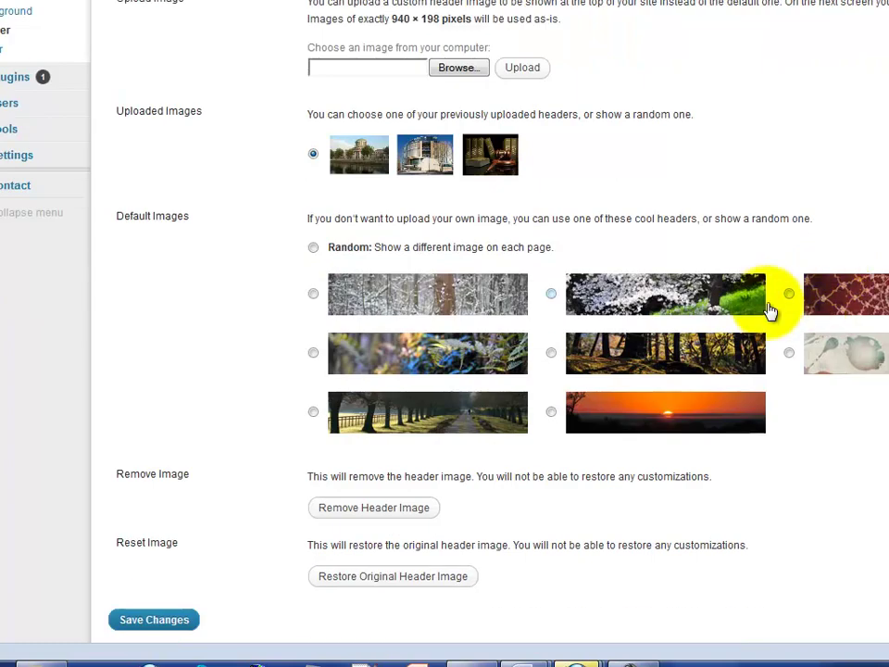
scroll(491, 334, up, 2)
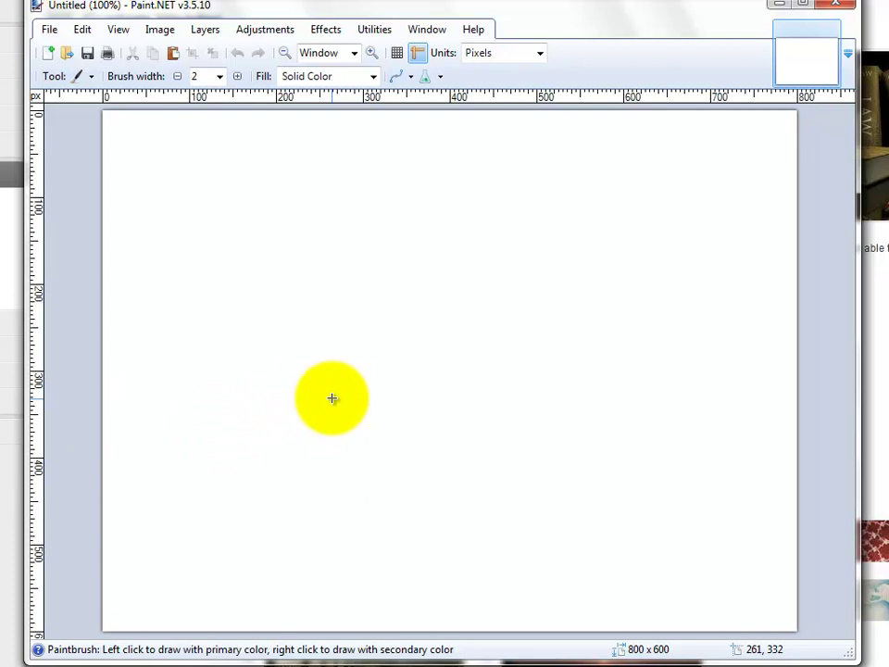
- Start a new Paint.NET image 940 pixels wide and 198 pixels high
click(49, 30)
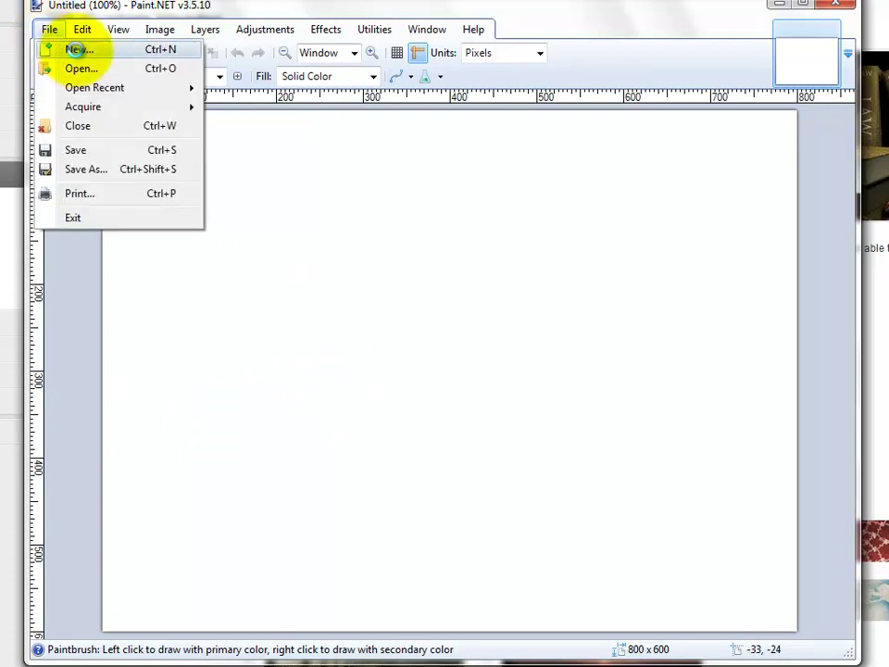
click(57, 49)
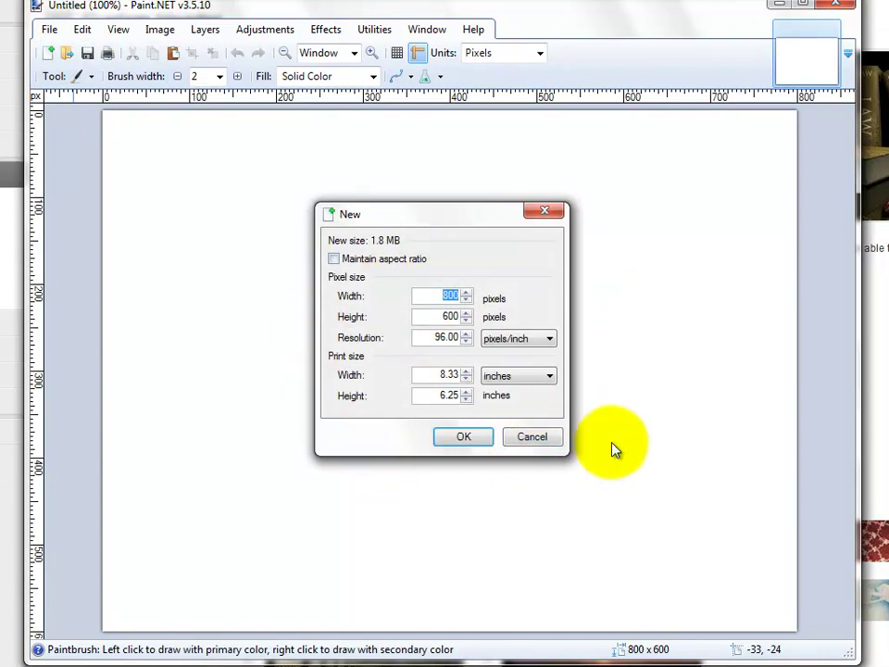
text(940)
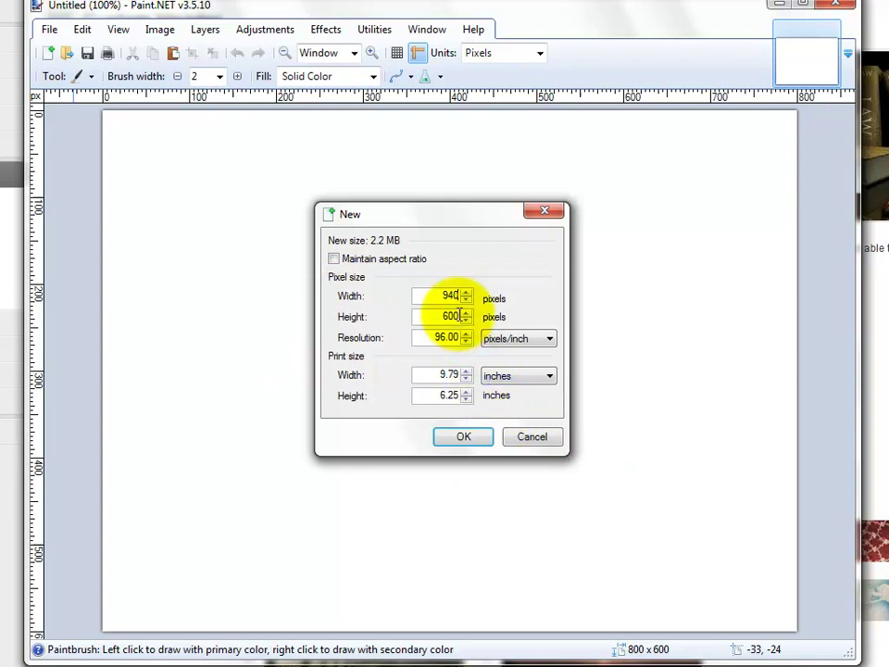
key(BackSpace)
key(BackSpace)
key(BackSpace)
text(198)
- Create the 940×198 canvas and type 'Mary's Flower Shop' and 'Carrigaline' on two lines
click(471, 440)
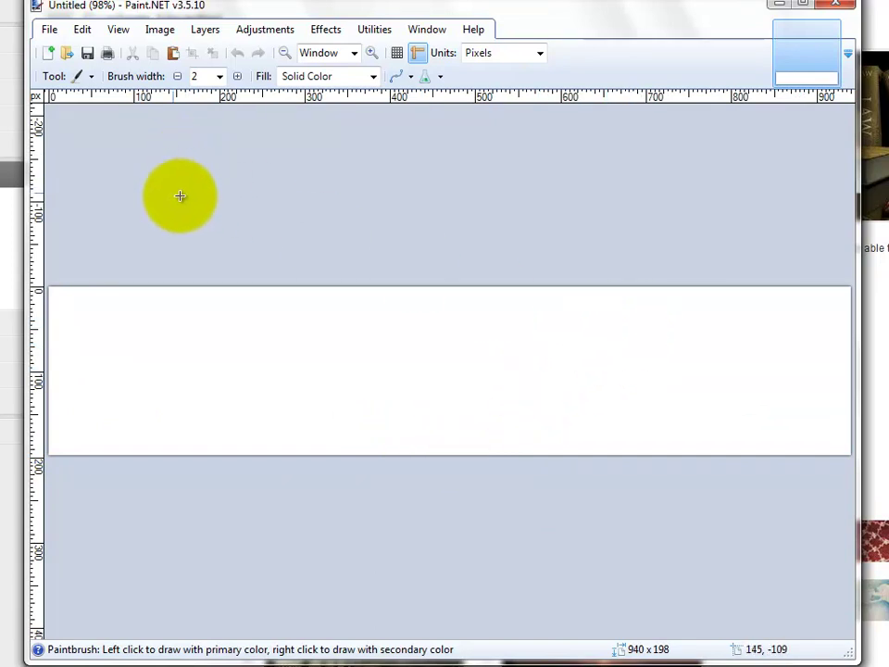
click(92, 77)
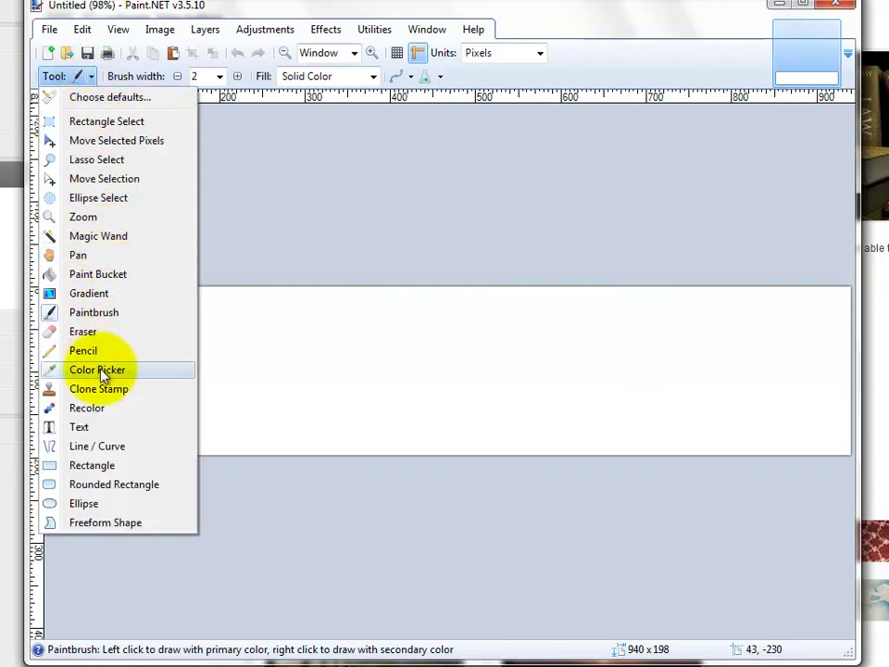
click(101, 429)
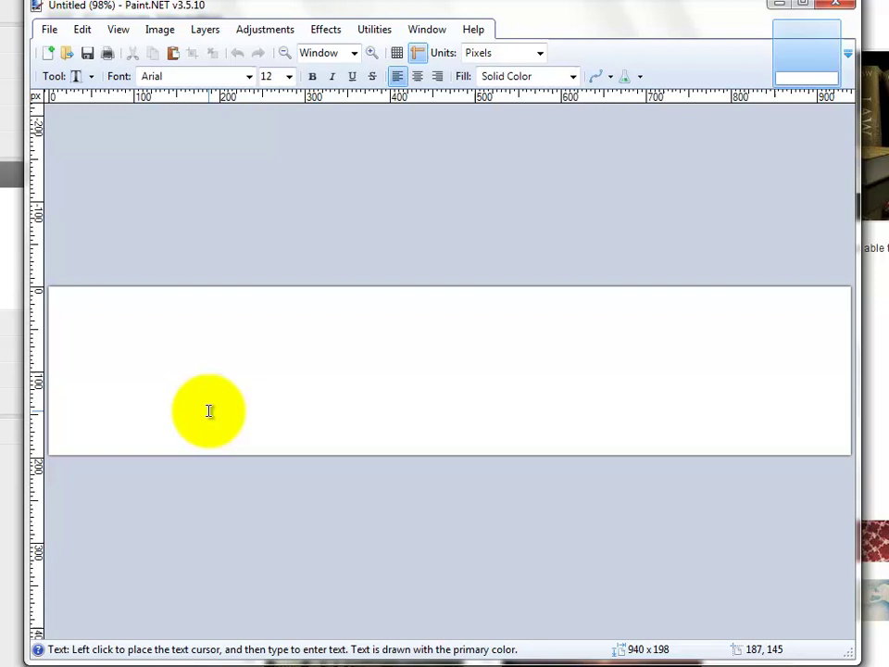
click(237, 360)
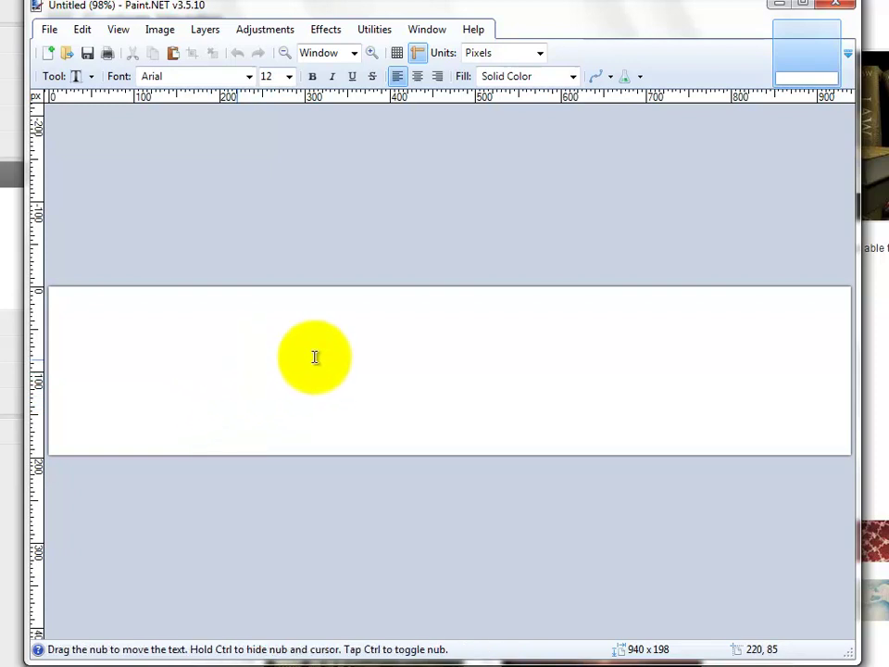
text(Mary)
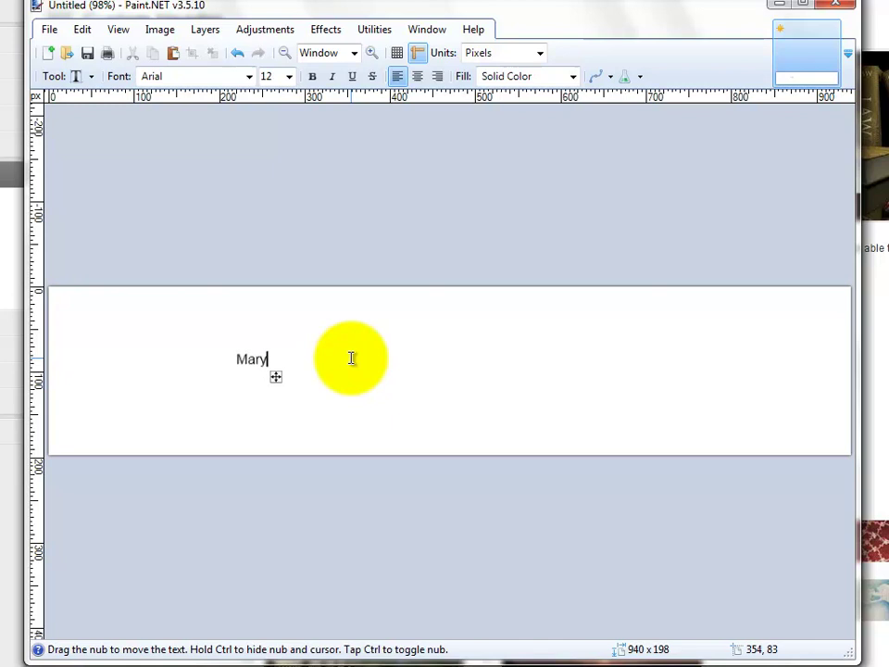
text('s Flo)
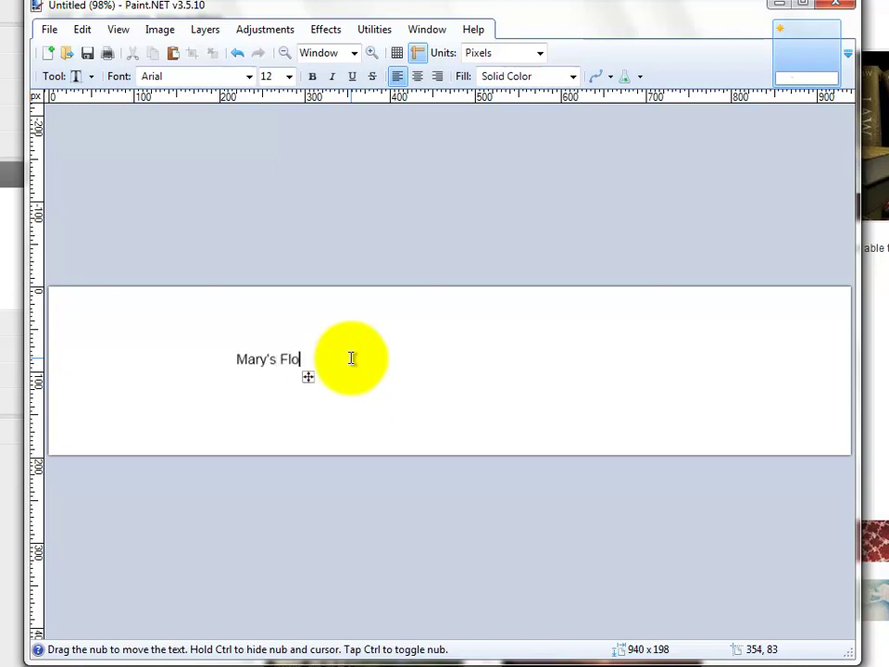
text(wer Shop)
key(Return)
text(Ca)
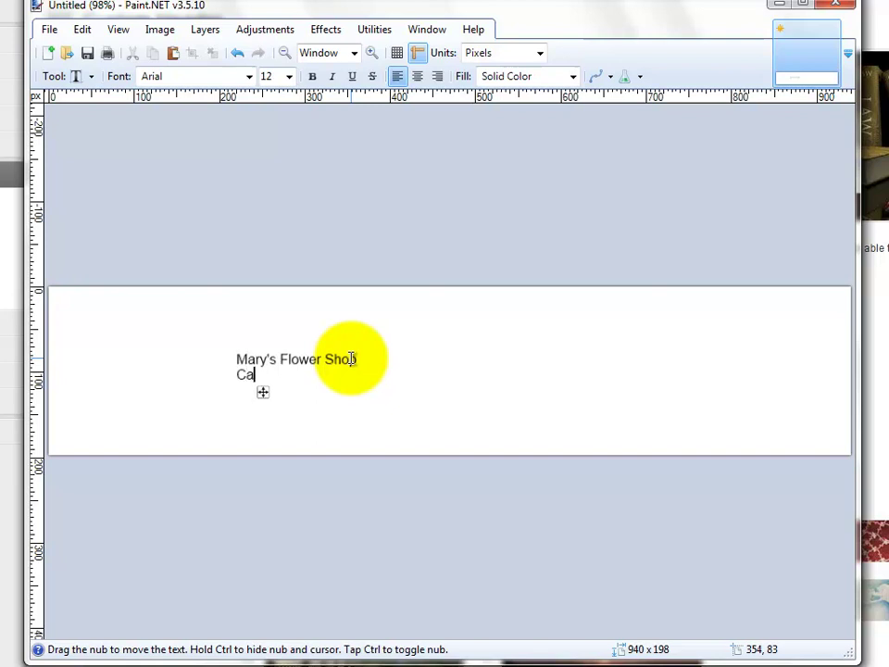
text(rrigaline)
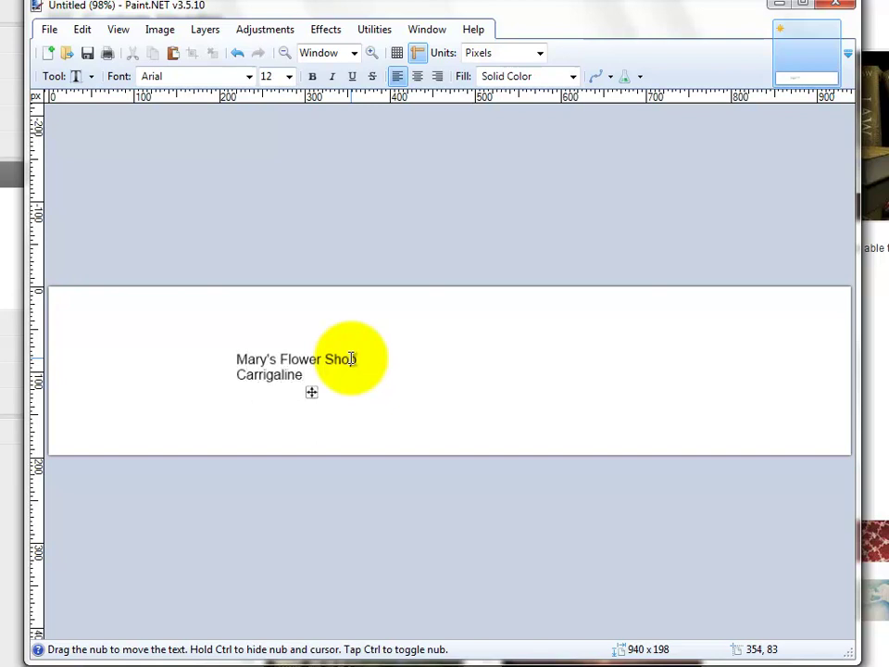
- Set the two-line text to 24 pt, centre-align it, and position it on the banner's left
click(289, 76)
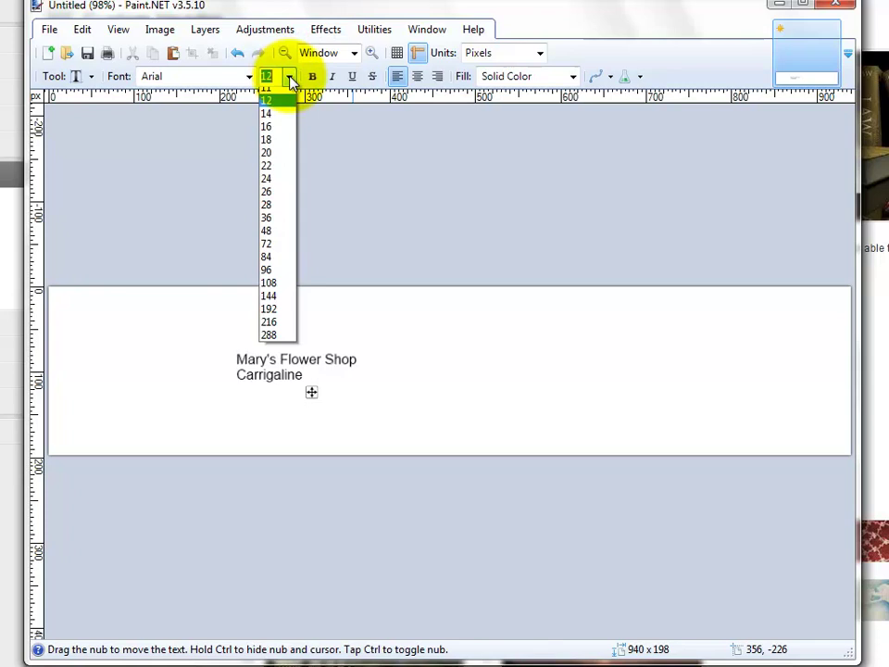
click(287, 225)
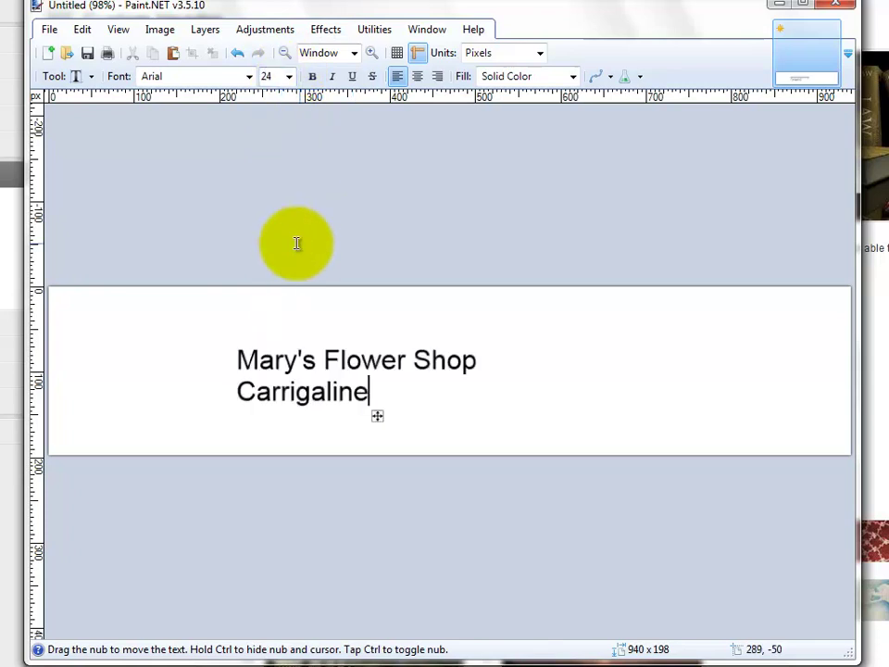
drag(377, 413, 221, 411)
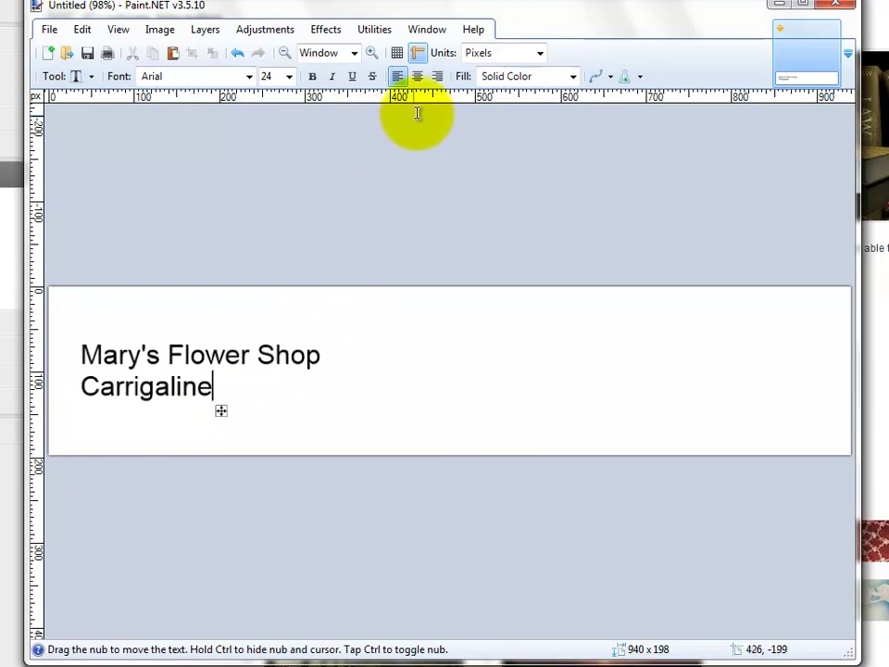
click(418, 76)
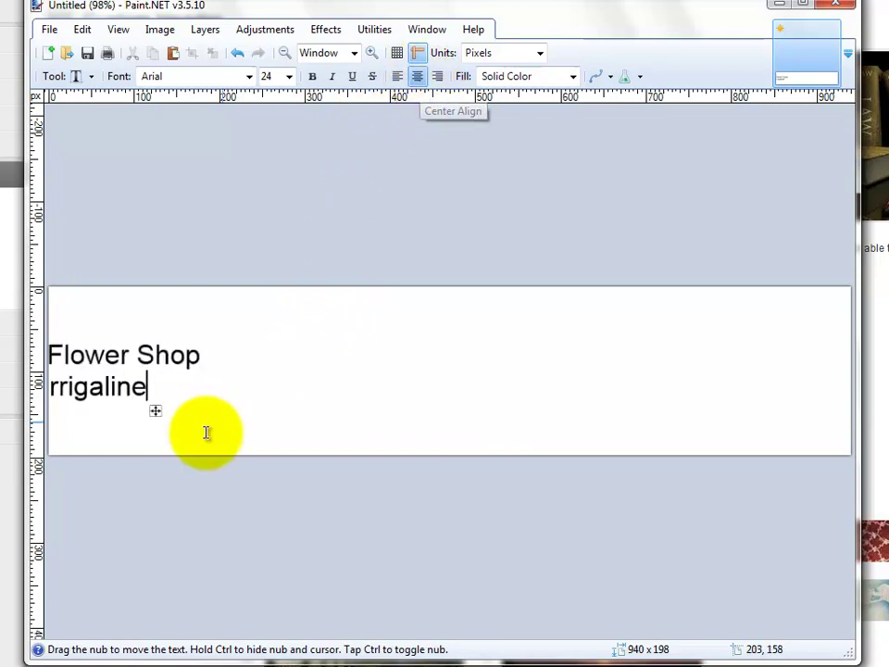
drag(155, 411, 283, 408)
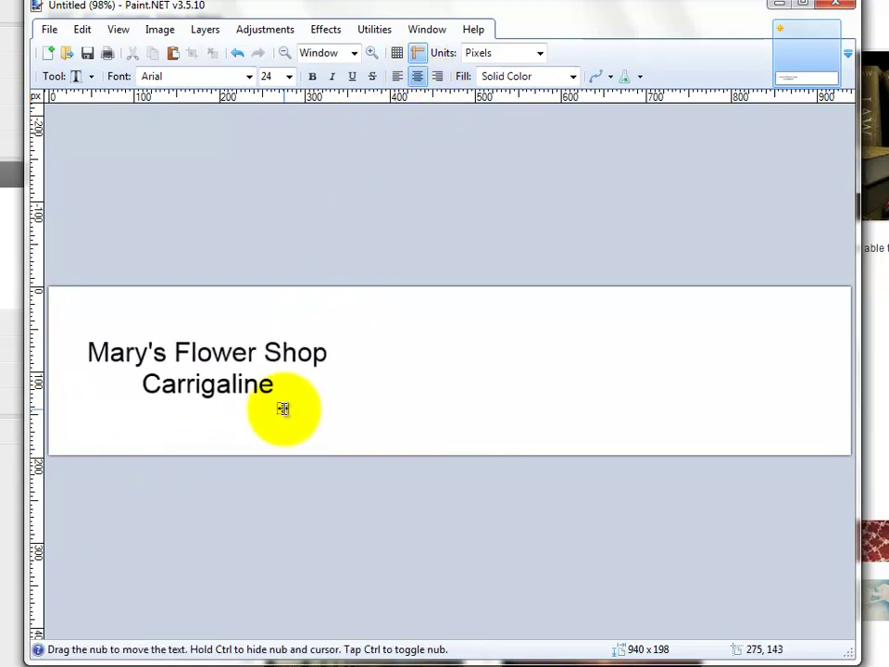
click(443, 358)
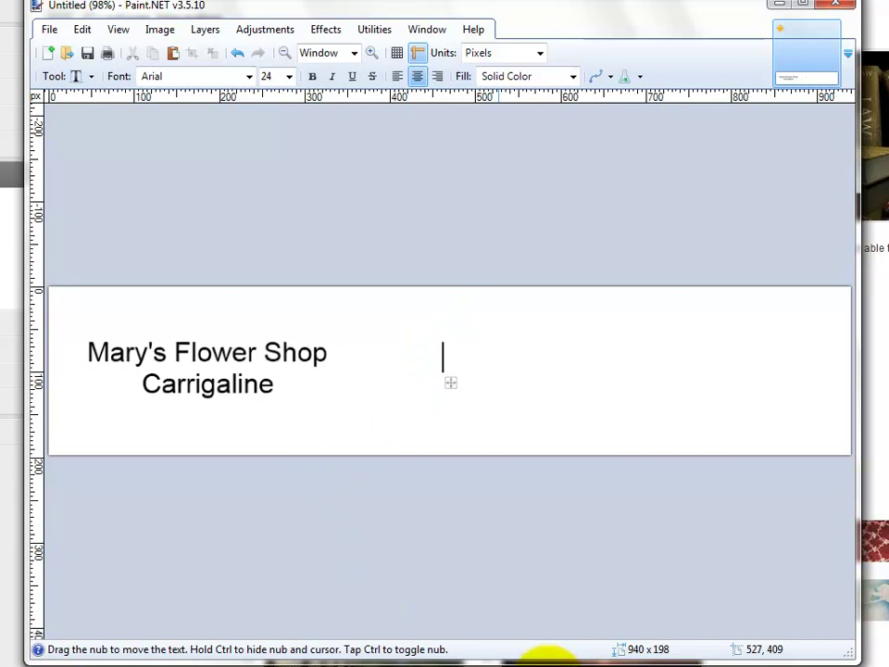
- Add the flower vase photo as a new layer and move it to the banner centre
key(alt+Tab)
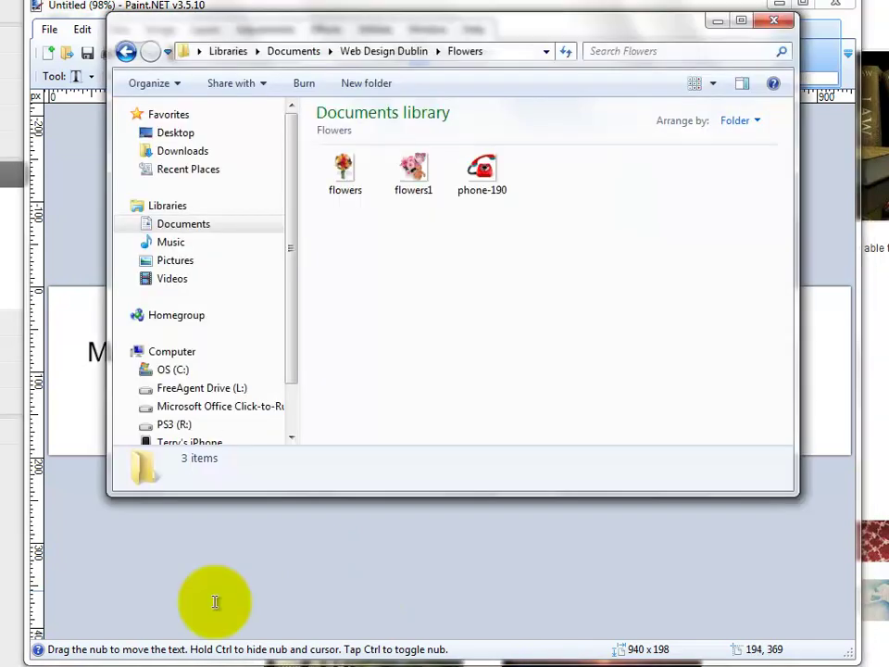
mouse_move(651, 30)
mouse_down()
mouse_move(719, 252)
mouse_move(696, 481)
mouse_move(686, 503)
mouse_up()
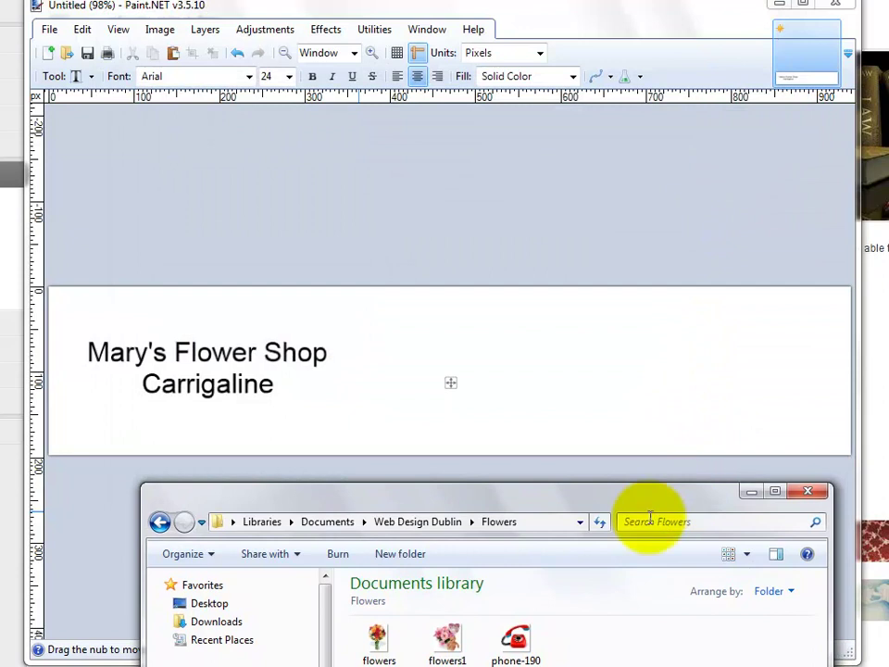
click(382, 639)
drag(424, 478, 396, 420)
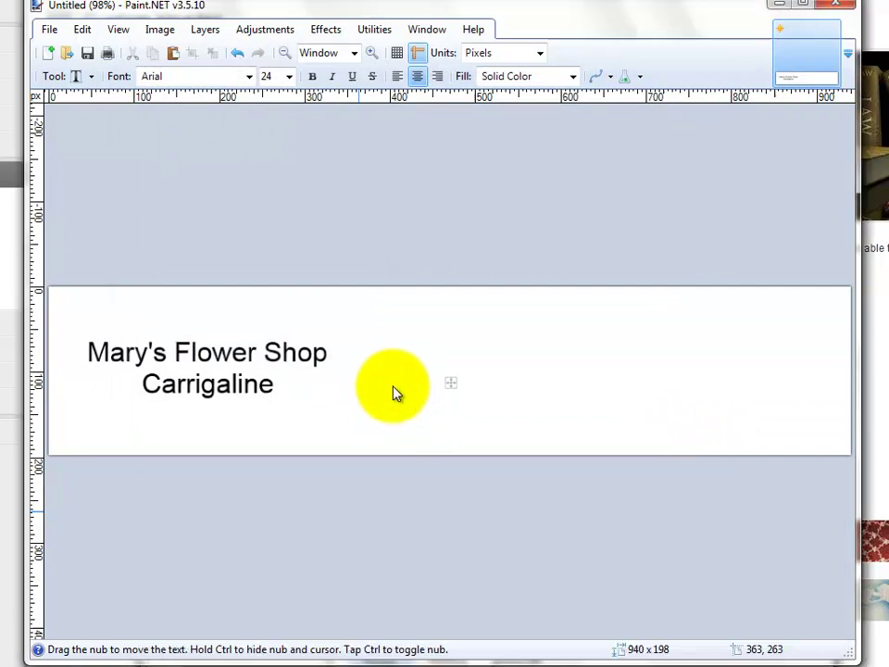
drag(393, 393, 393, 392)
click(433, 374)
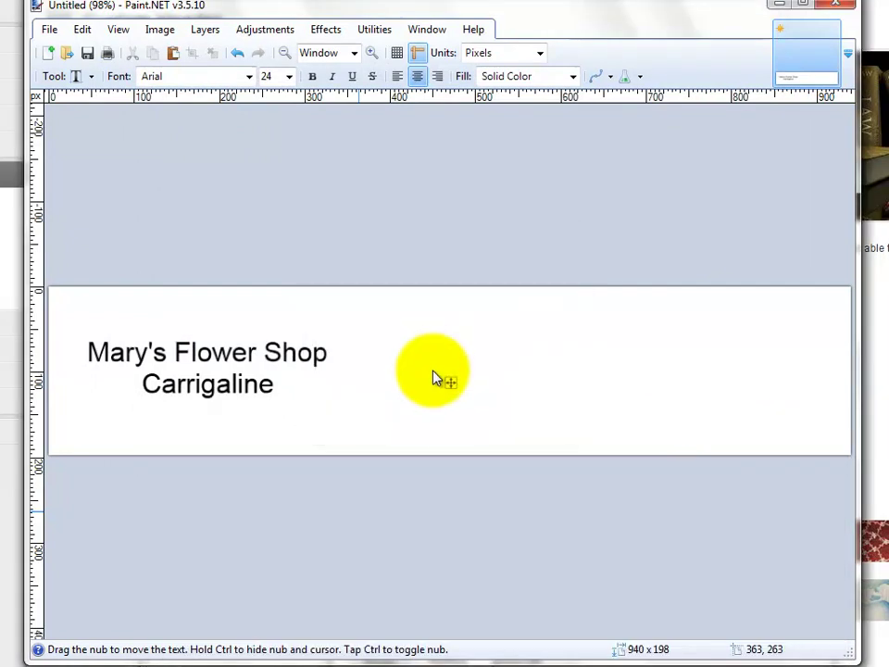
click(90, 76)
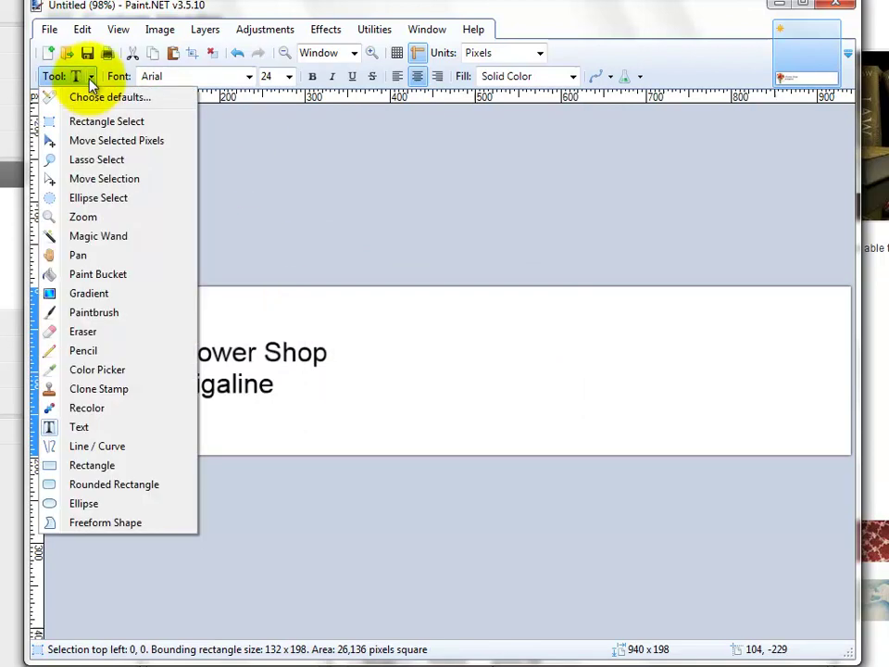
click(102, 140)
drag(99, 344, 424, 344)
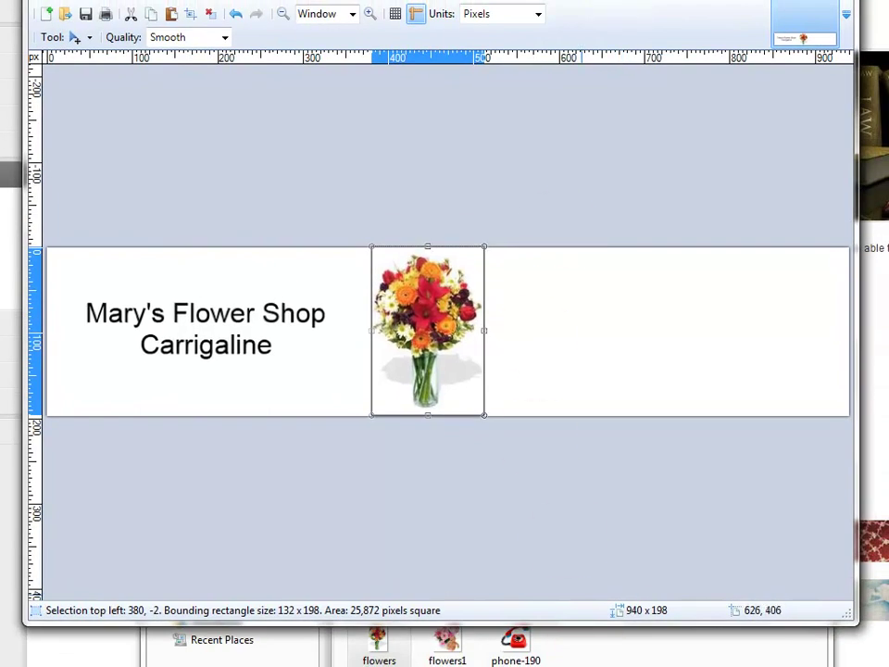
- Add the pink teddy bouquet photo as a layer and place it right of the vase
click(377, 649)
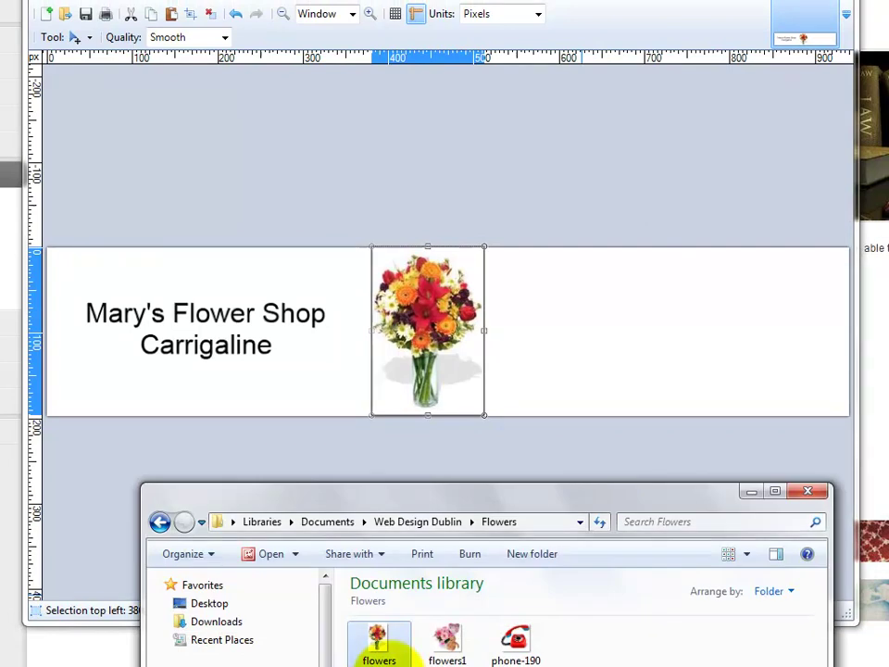
mouse_move(447, 640)
mouse_down()
mouse_move(556, 472)
mouse_move(632, 310)
mouse_up()
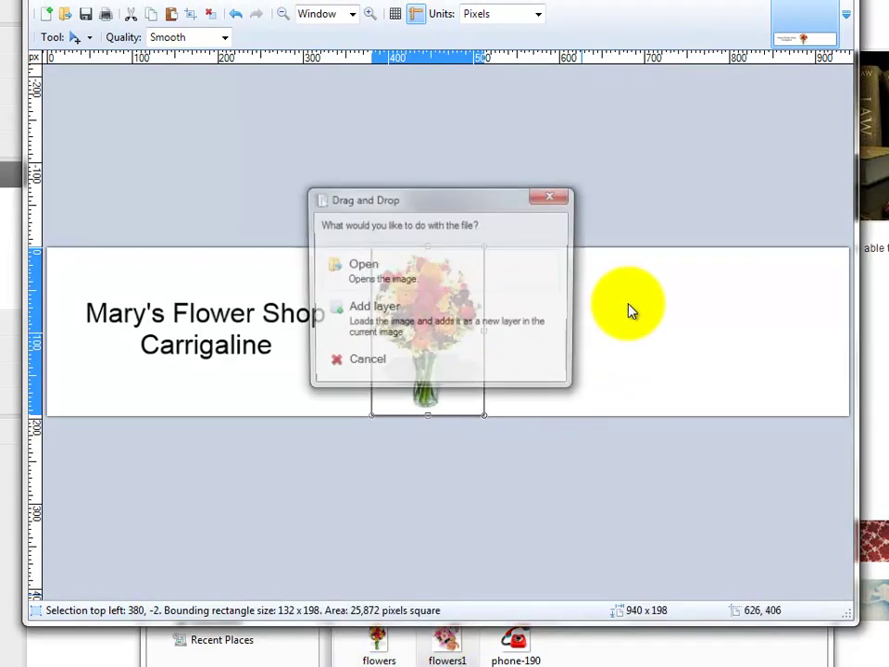
click(445, 317)
drag(179, 337, 638, 343)
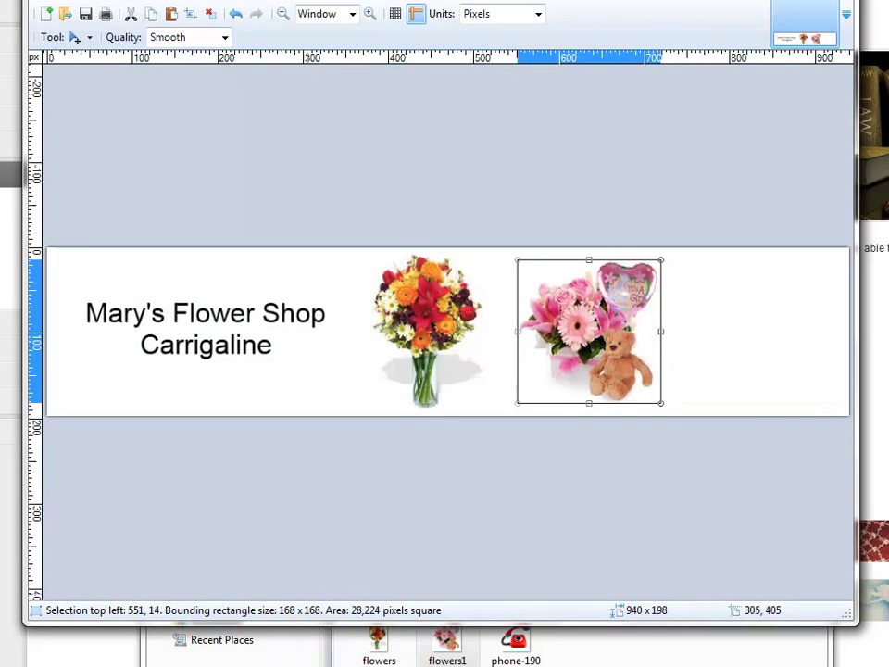
- Add the red telephone photo as a layer and move it to the banner's right end
click(442, 635)
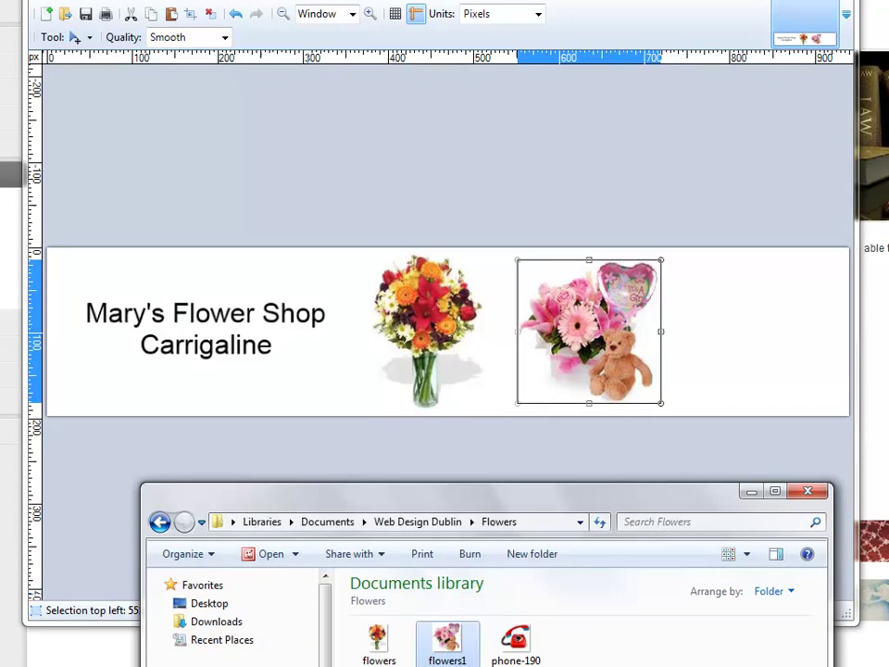
drag(515, 637, 675, 353)
click(494, 335)
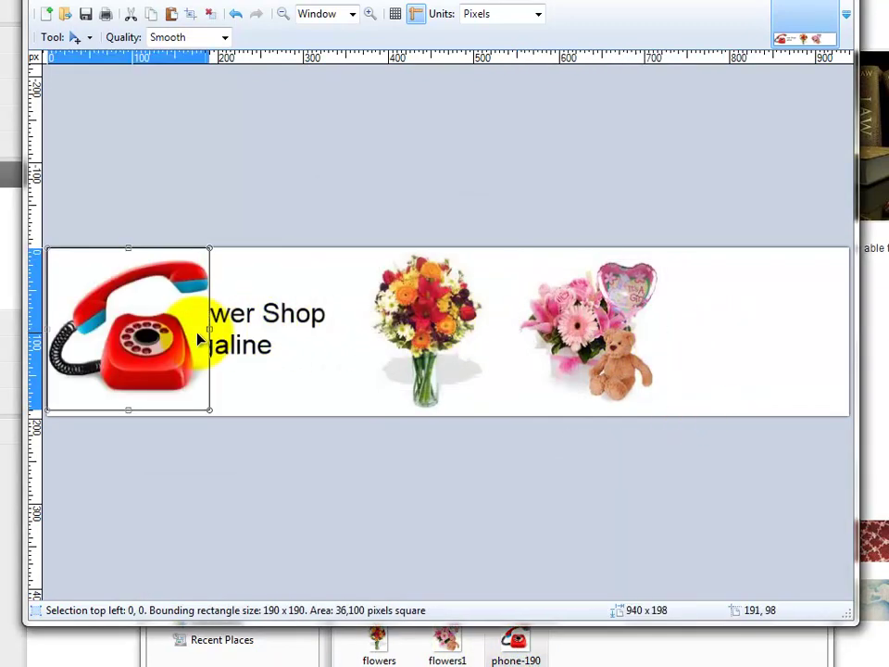
drag(214, 331, 782, 342)
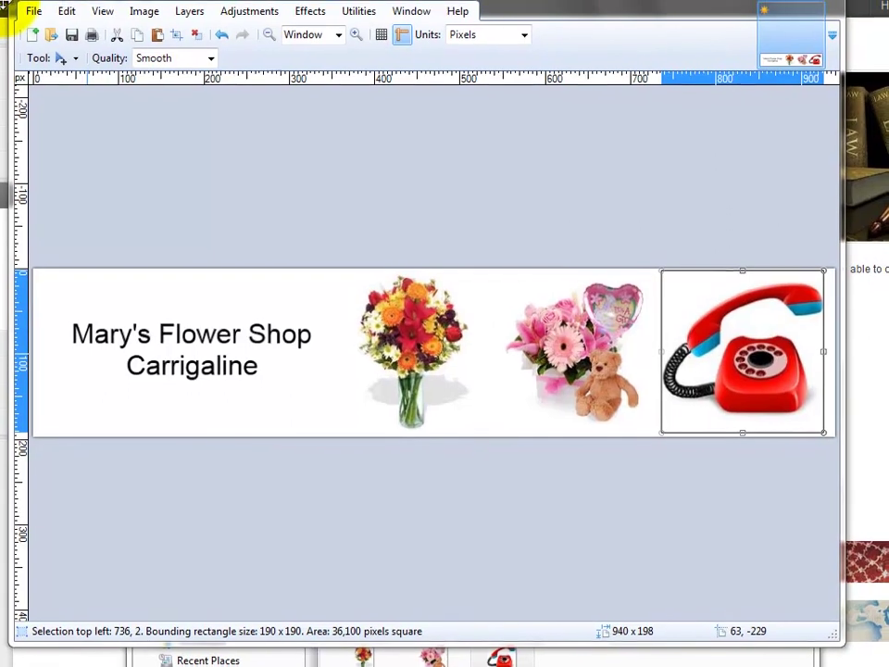
- Save the banner as JPEG 'marys-flower-shop-header.jpg' at quality 77, flattening the layers
click(34, 15)
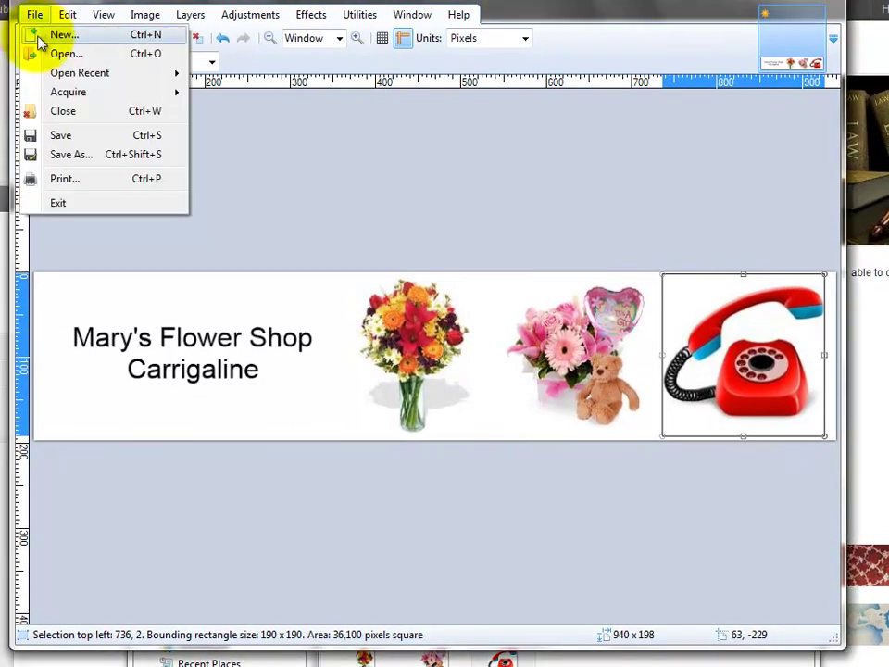
click(76, 159)
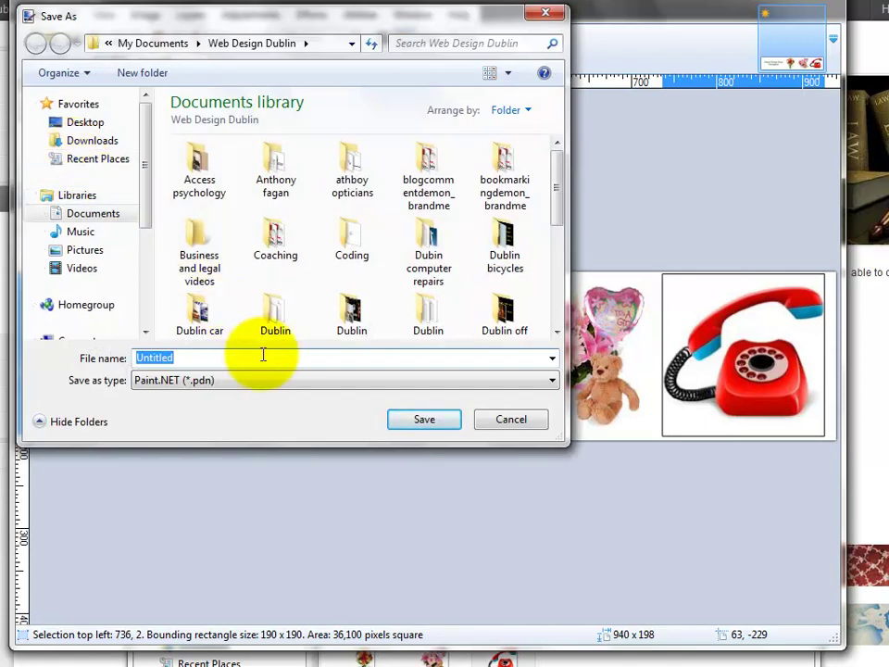
text(marys-flower-shop-header)
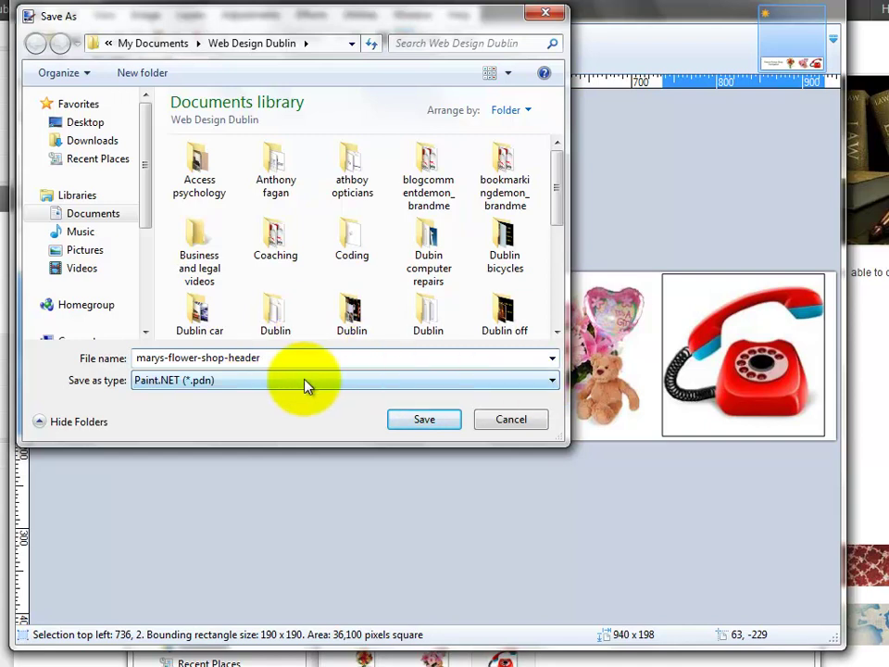
click(551, 383)
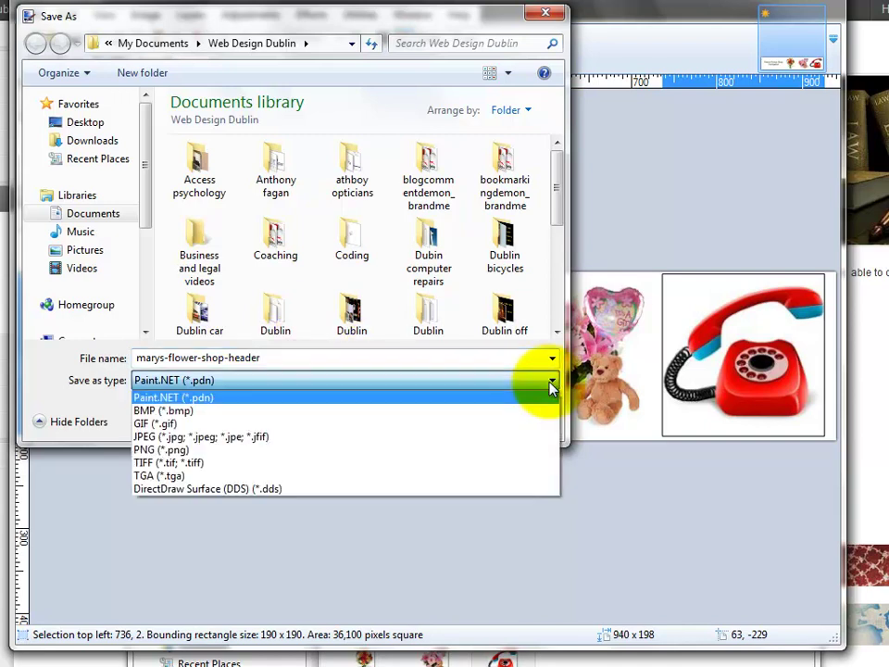
click(466, 436)
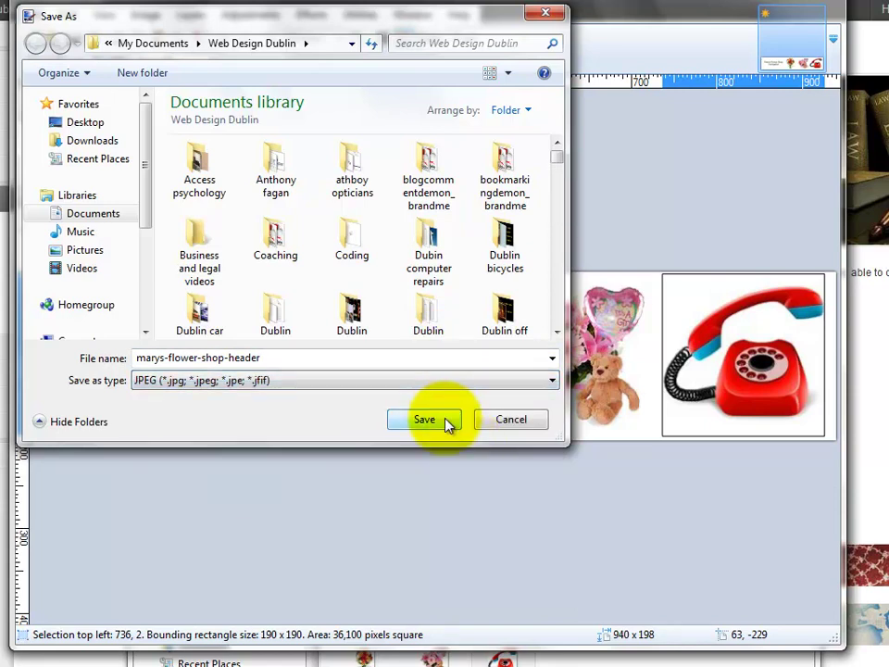
click(447, 421)
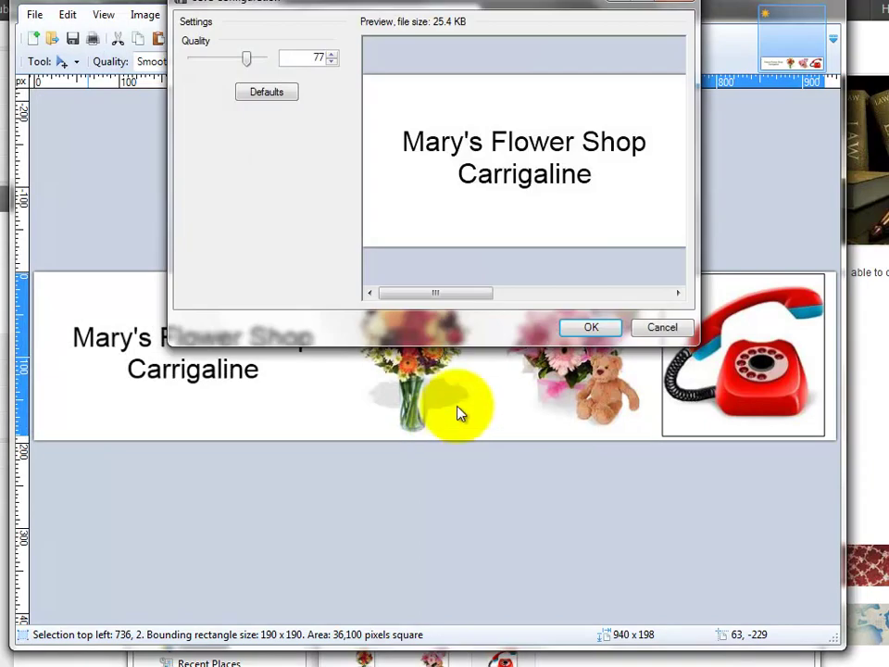
click(581, 332)
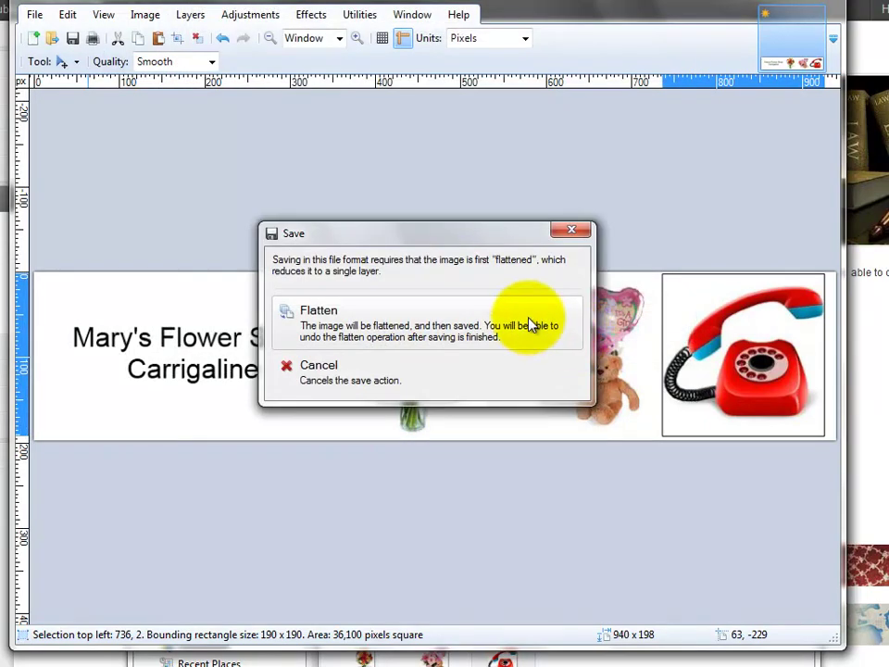
click(531, 324)
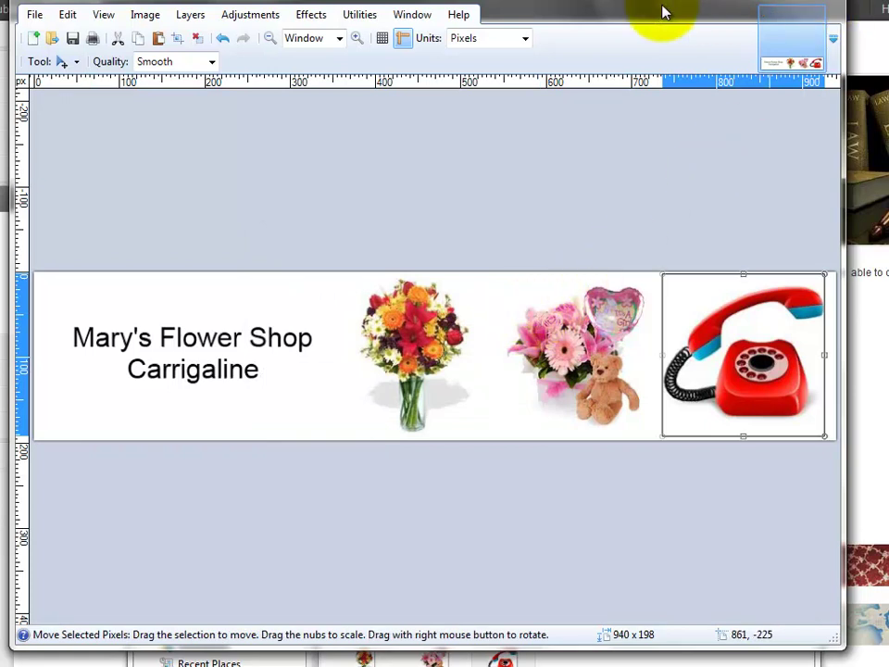
drag(663, 11, 657, 90)
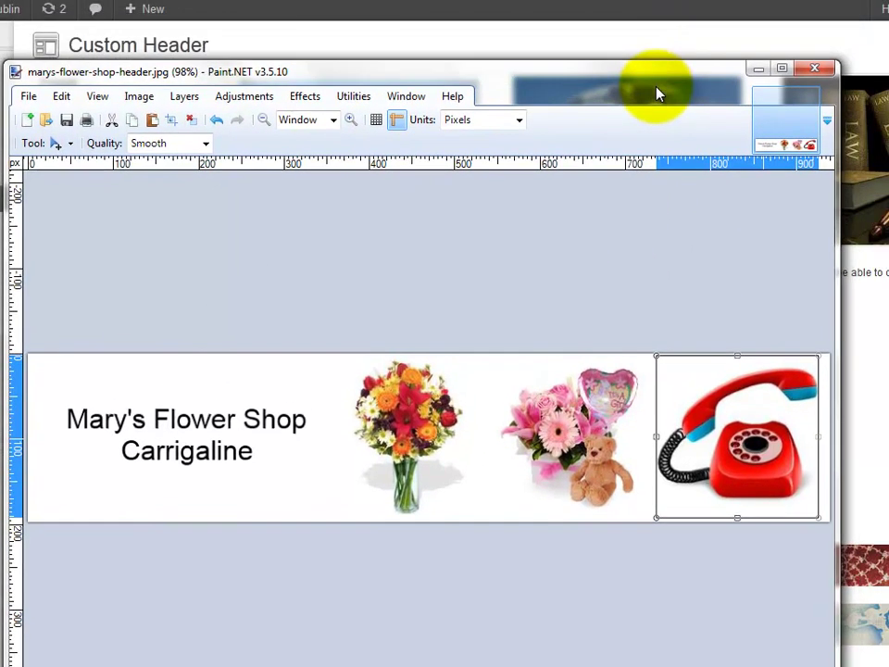
- Close Paint.NET, view the public site, then go to the WordPress admin Dashboard
click(815, 71)
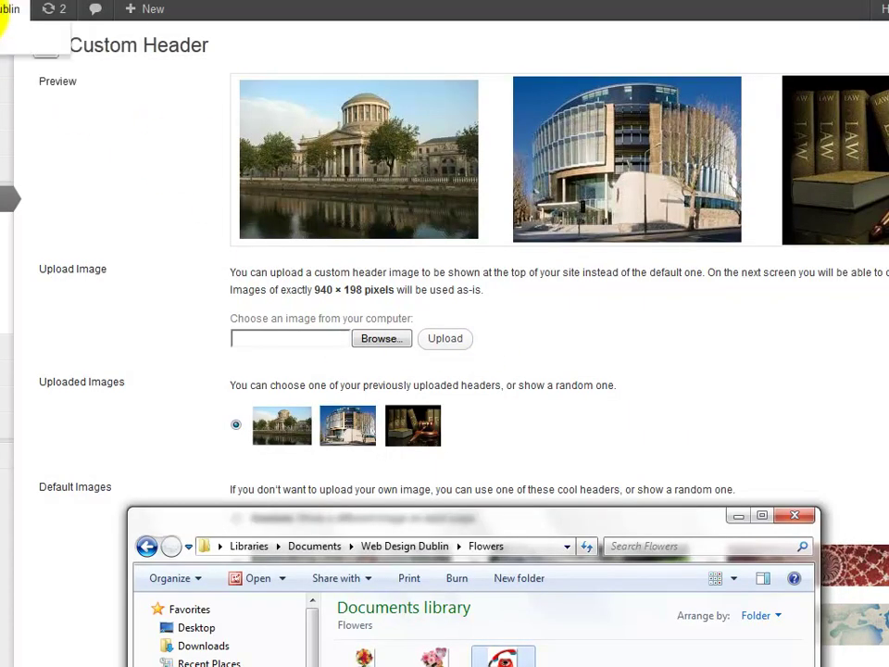
click(3, 35)
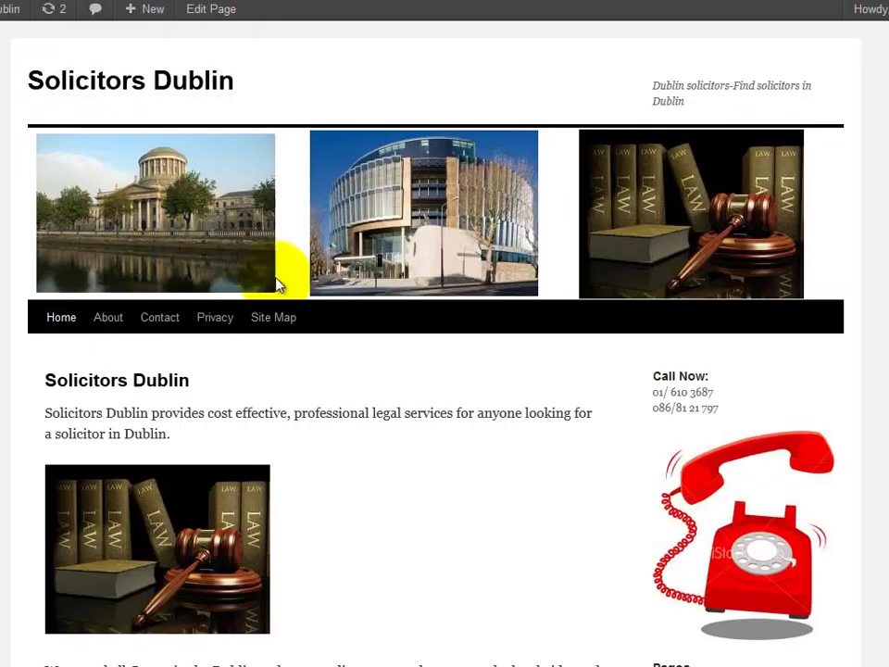
mouse_move(4, 11)
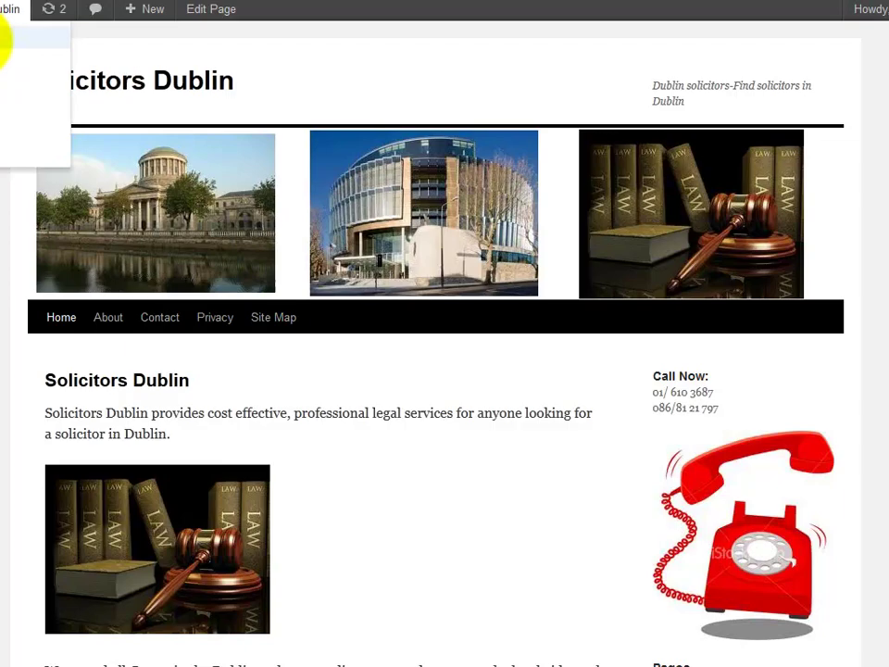
click(4, 37)
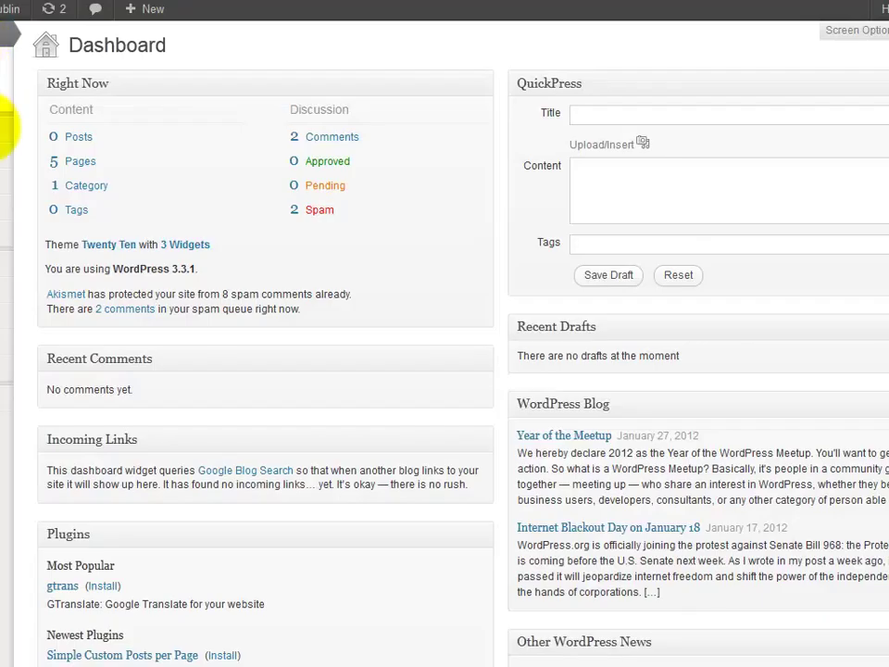
mouse_move(7, 264)
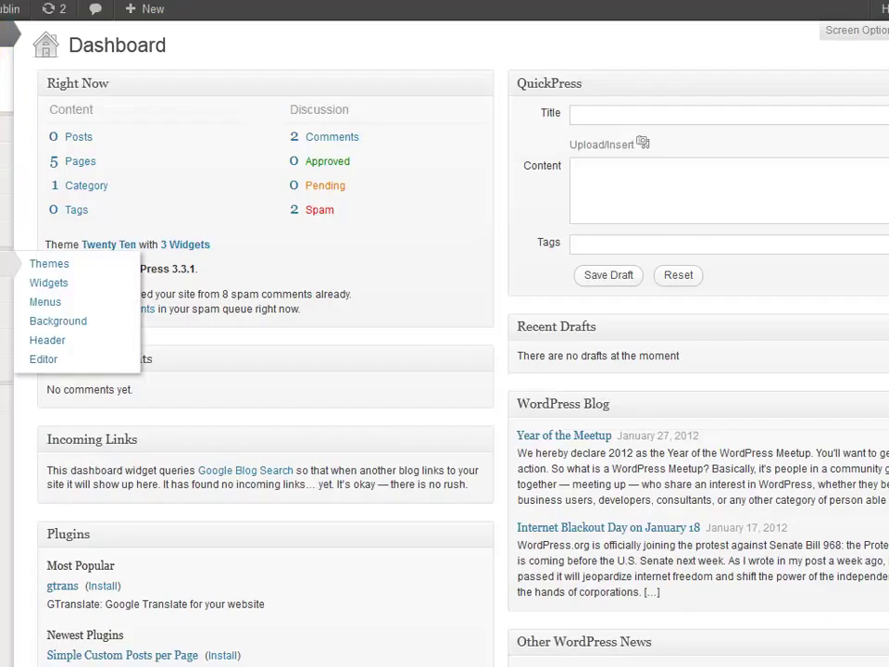
- In Appearance > Header, browse for a file and open Documents > Web Design Dublin
click(57, 343)
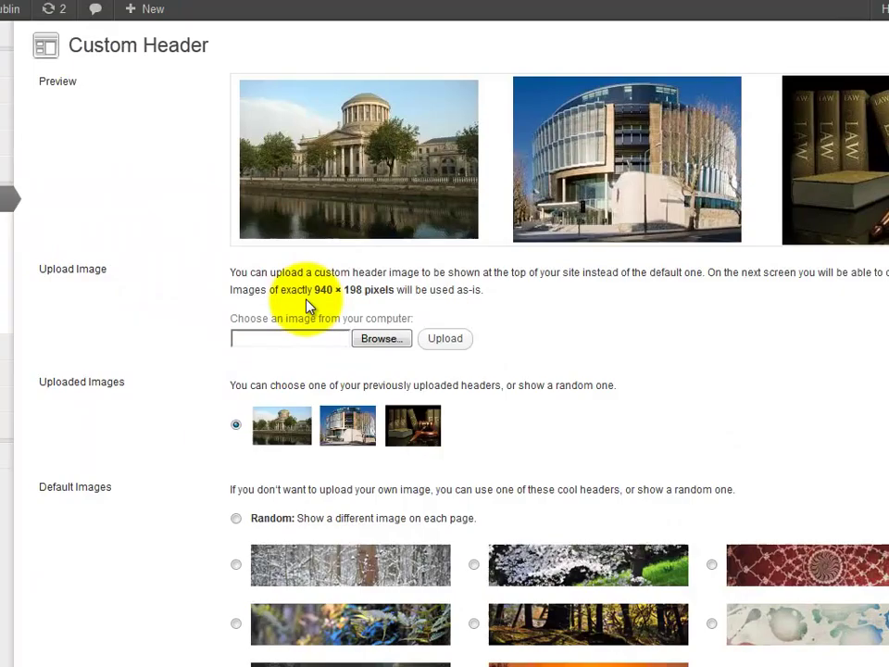
click(379, 339)
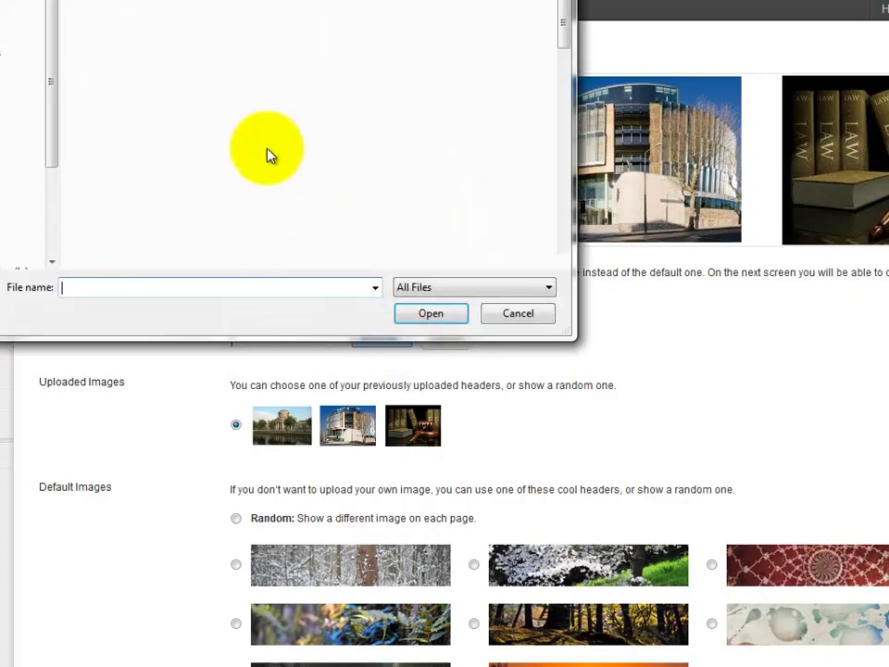
click(121, 11)
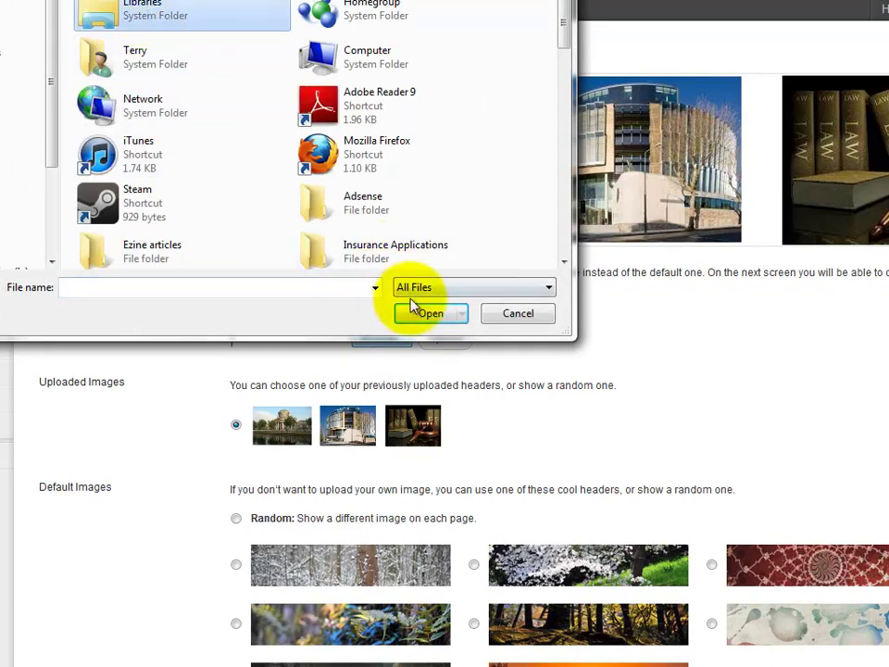
click(408, 315)
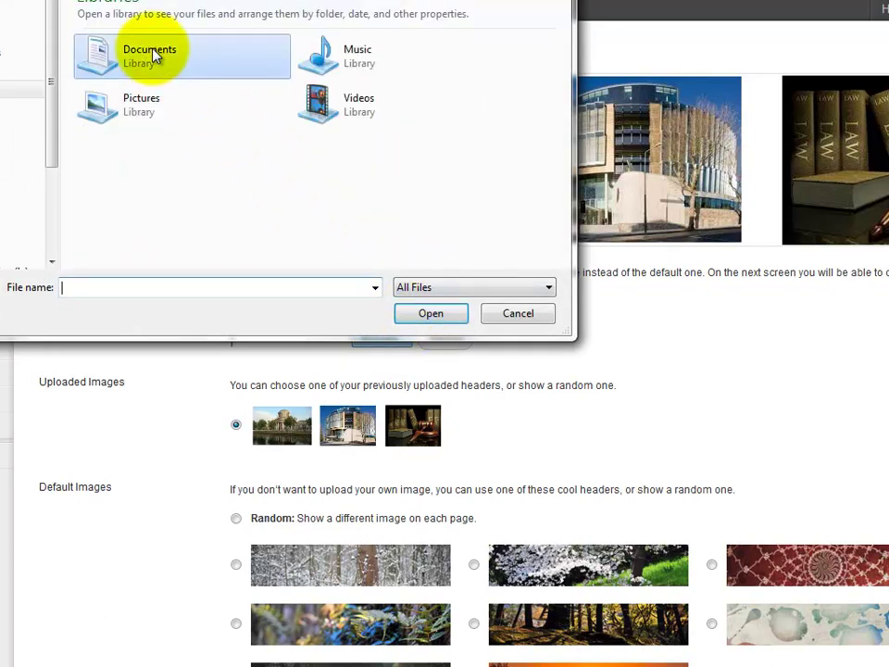
click(422, 311)
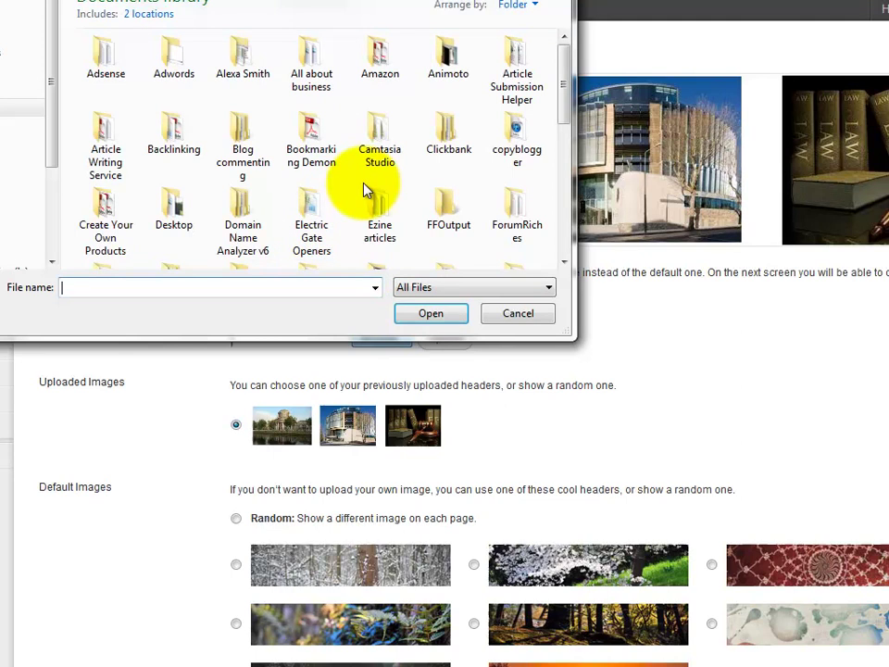
scroll(359, 180, down, 5)
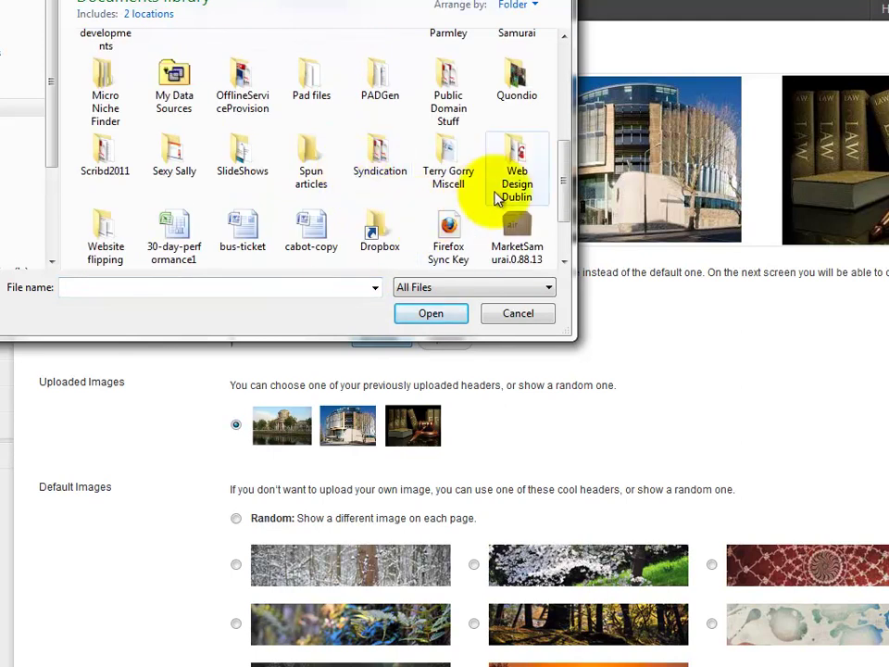
click(512, 167)
click(428, 317)
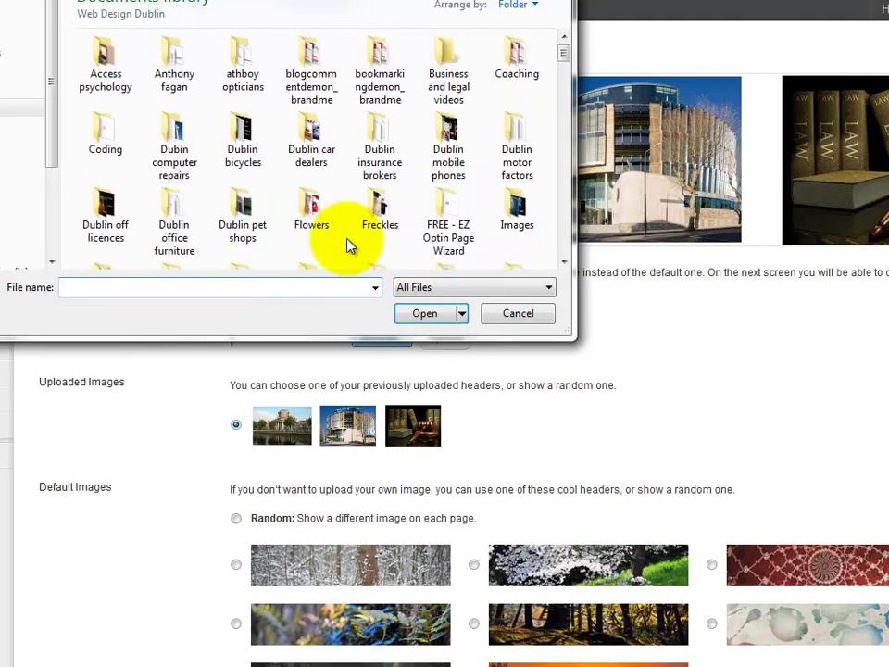
- Choose marys-flower-shop-header and upload it as the custom header image
scroll(350, 236, down, 2)
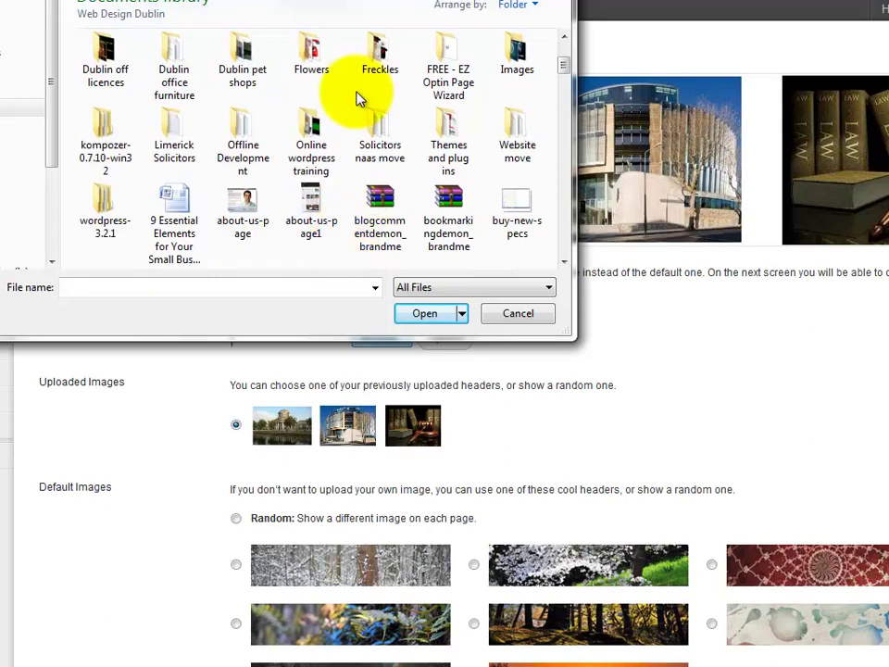
scroll(356, 97, down, 5)
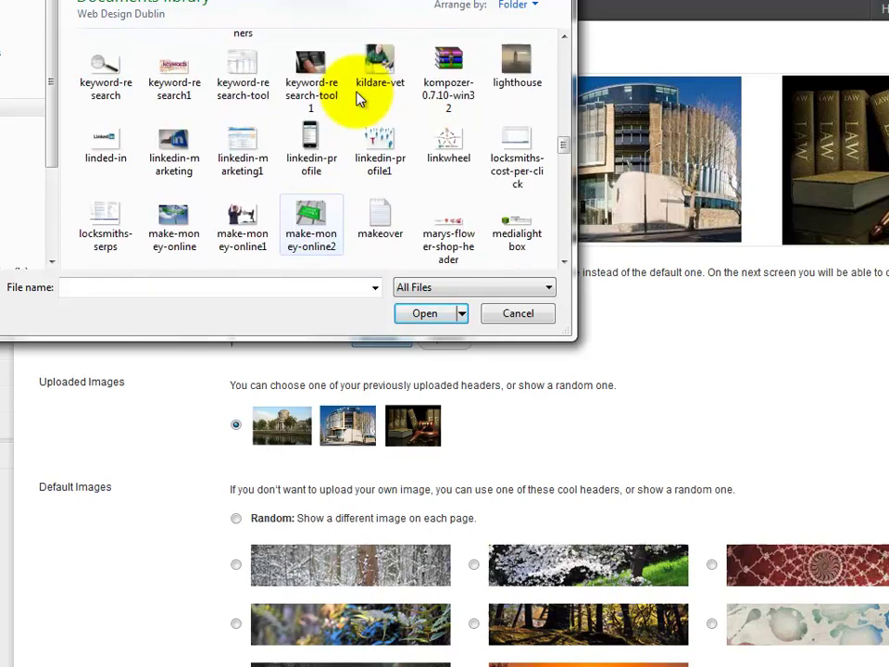
click(453, 236)
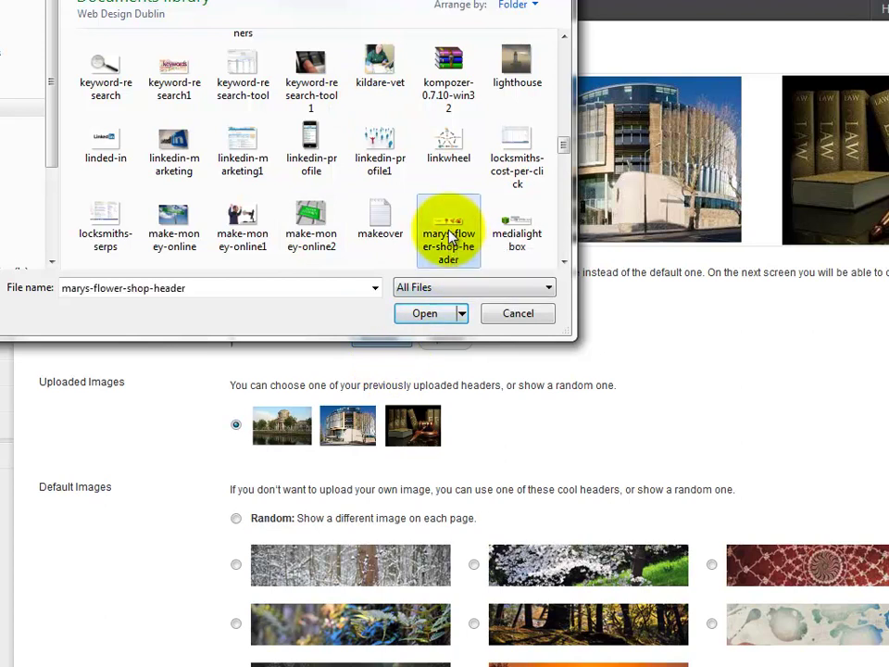
click(425, 313)
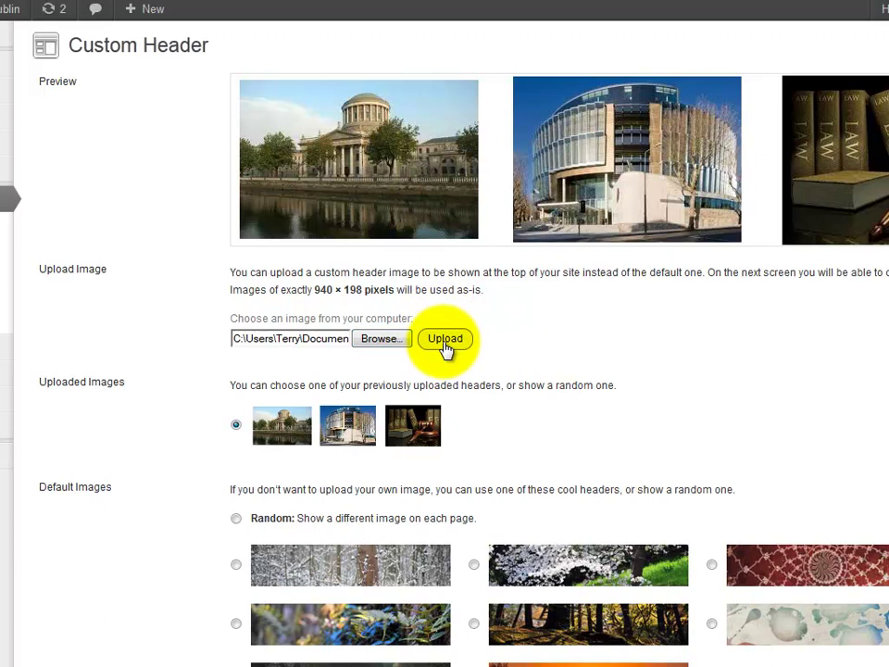
click(445, 341)
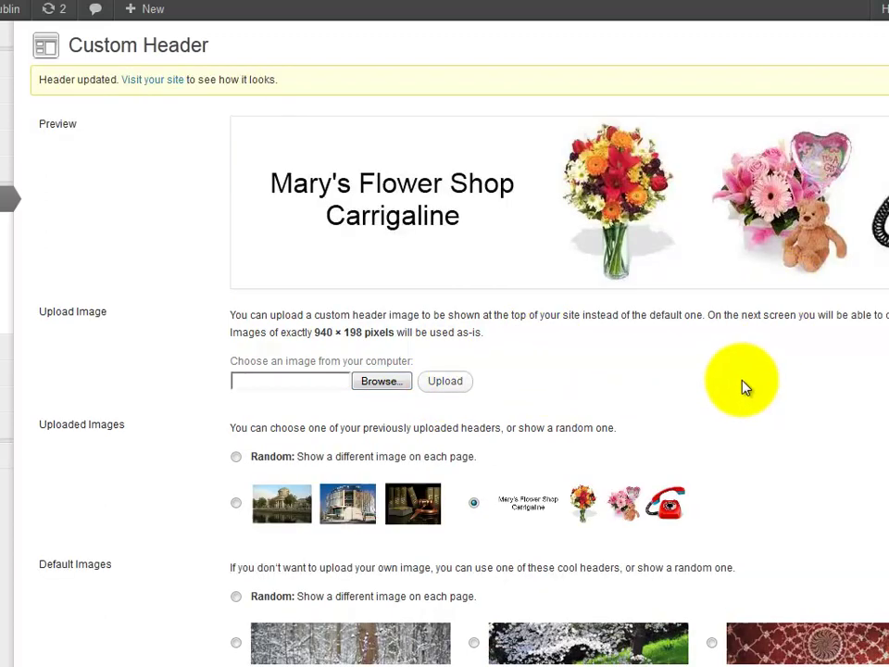
click(146, 85)
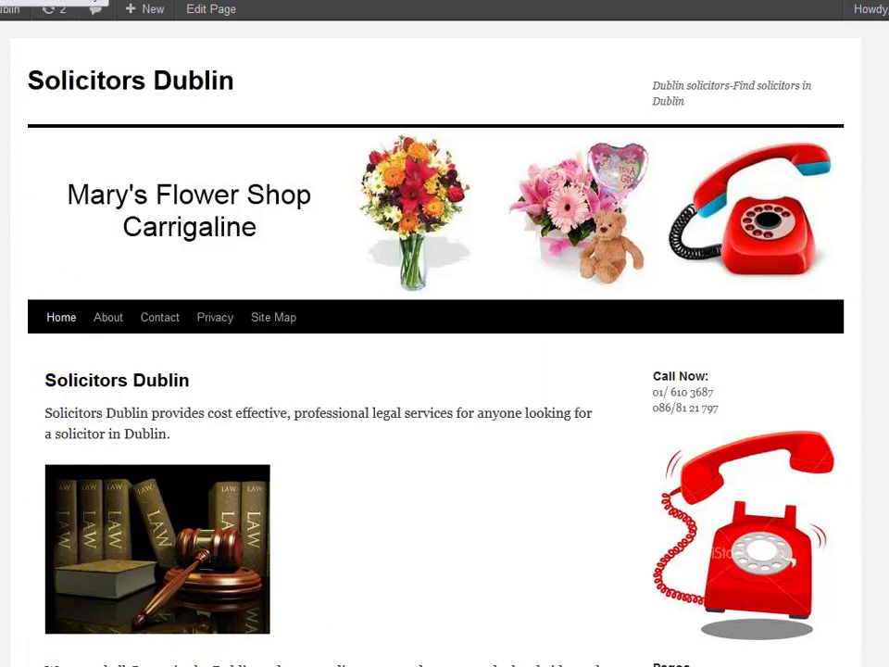
key(alt+Left)
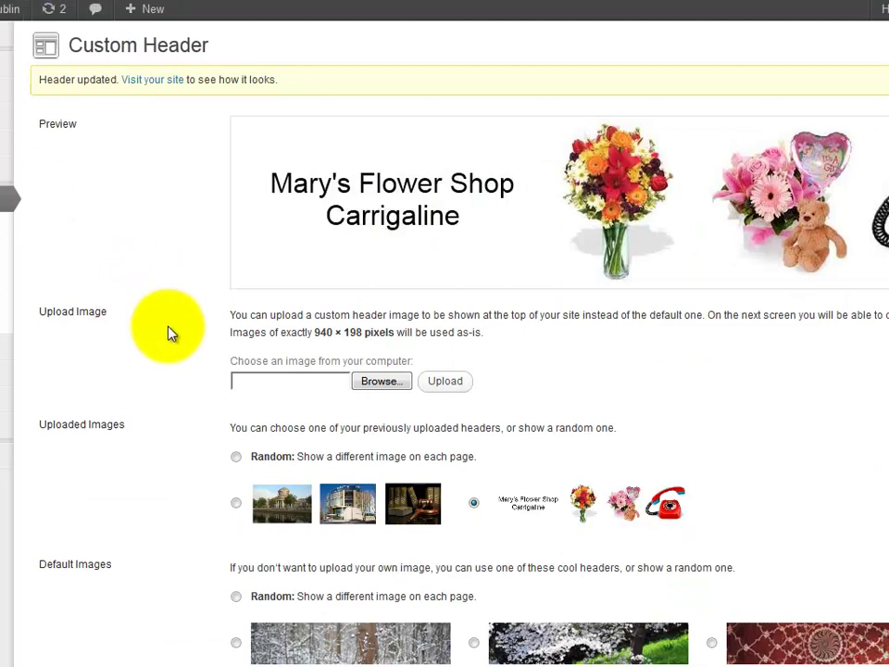